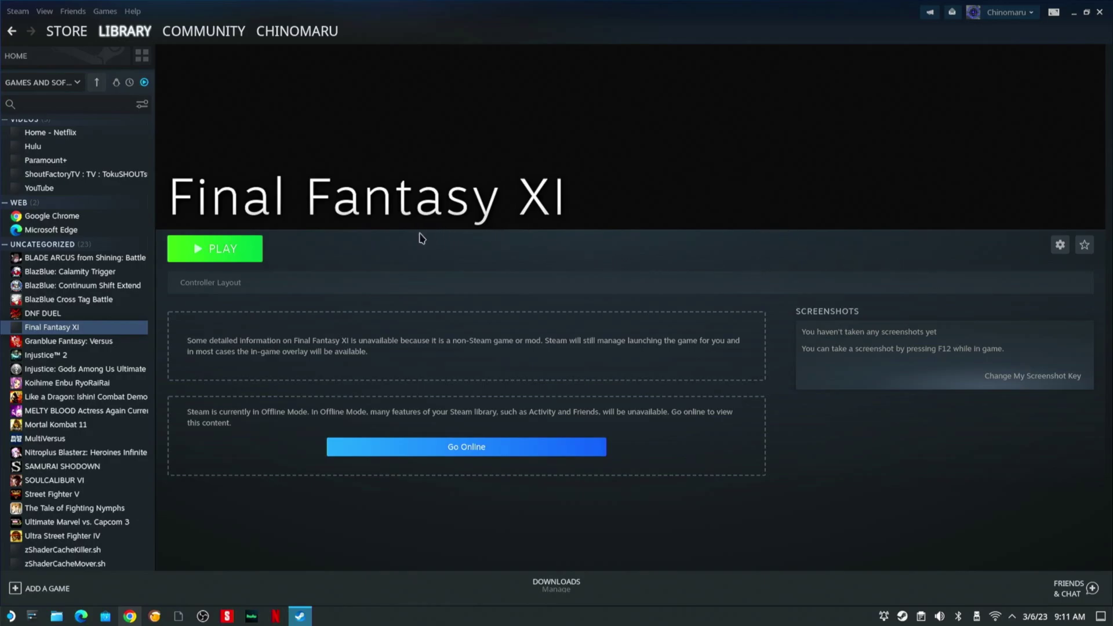
Set the Final Fantasy XI shortcut's target to polcfg.exe in the polcfg folder of PlayOnlineViewer.
left_click(1062, 245)
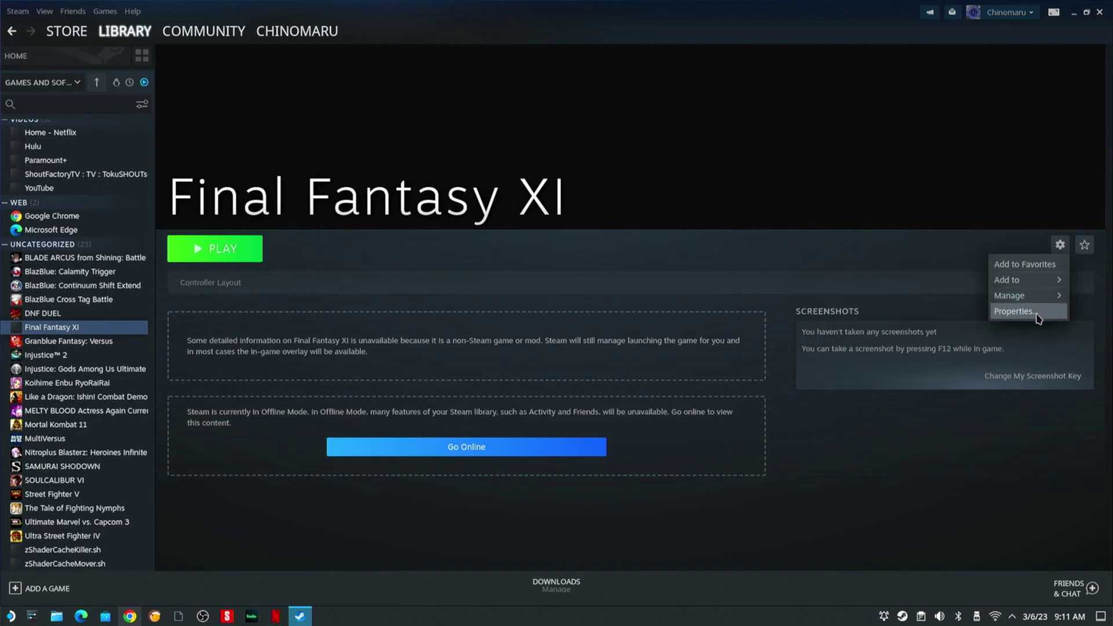
left_click(1015, 311)
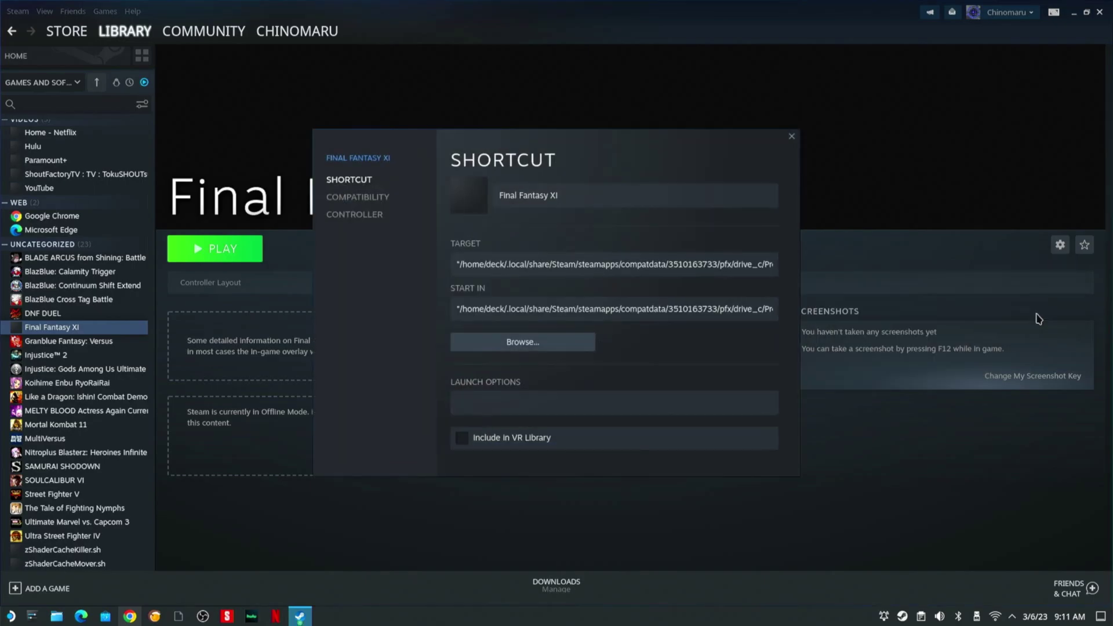
left_click(583, 343)
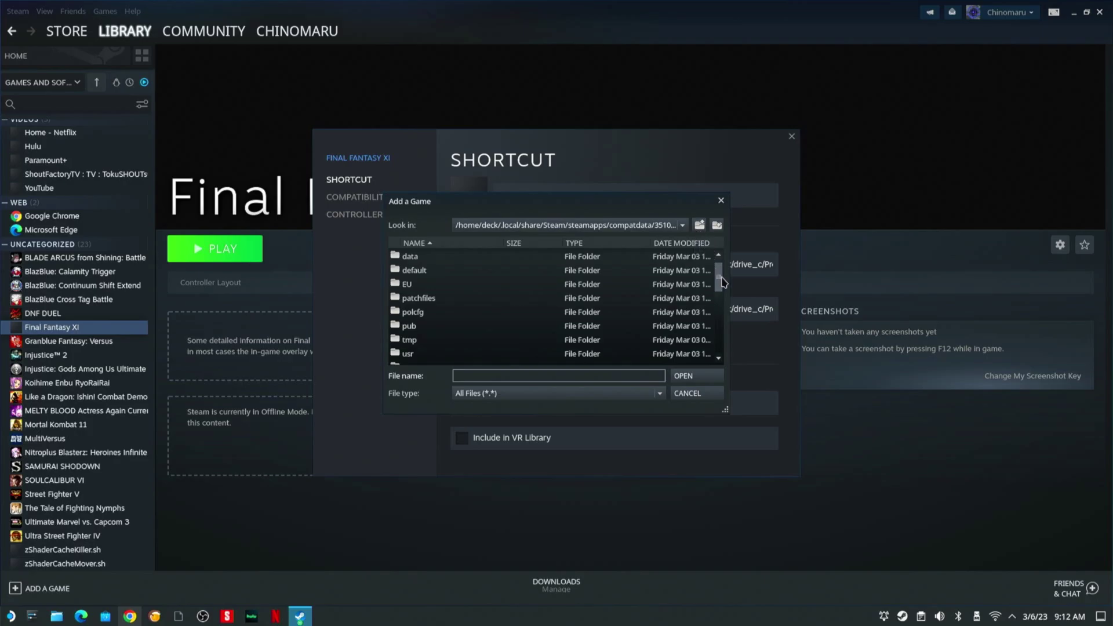
left_click_drag(720, 277, 742, 373)
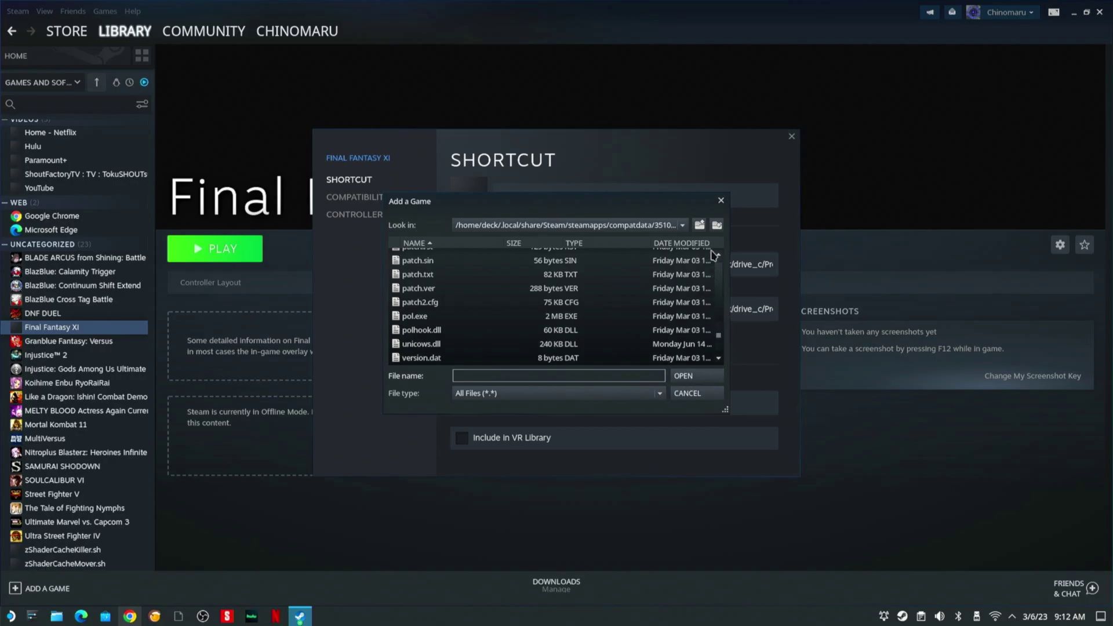
left_click(699, 227)
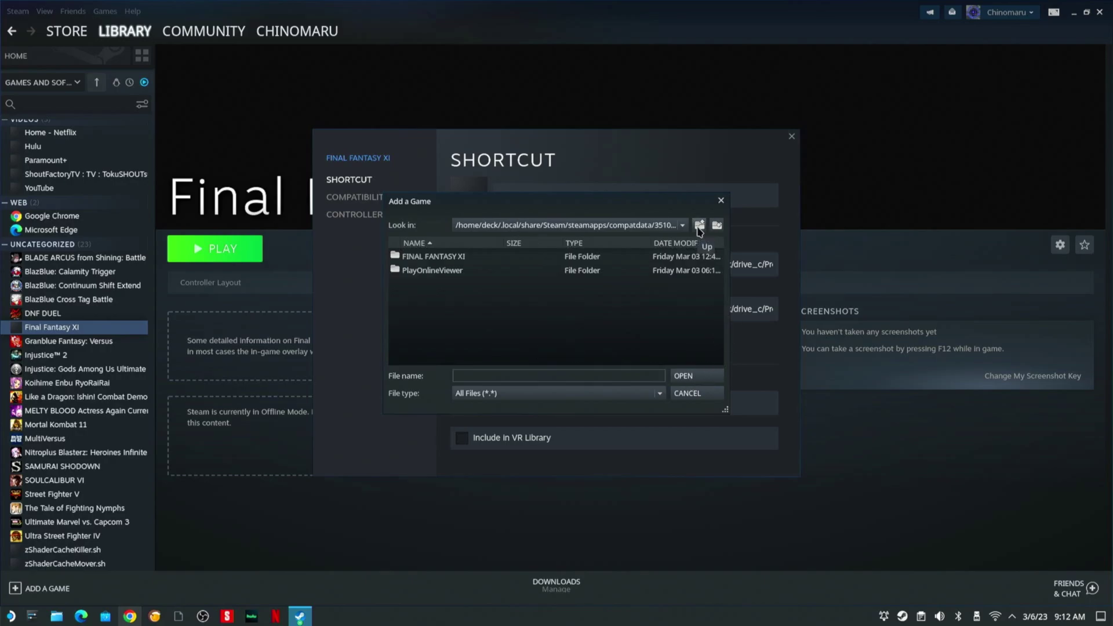
left_click(455, 272)
double_click(456, 273)
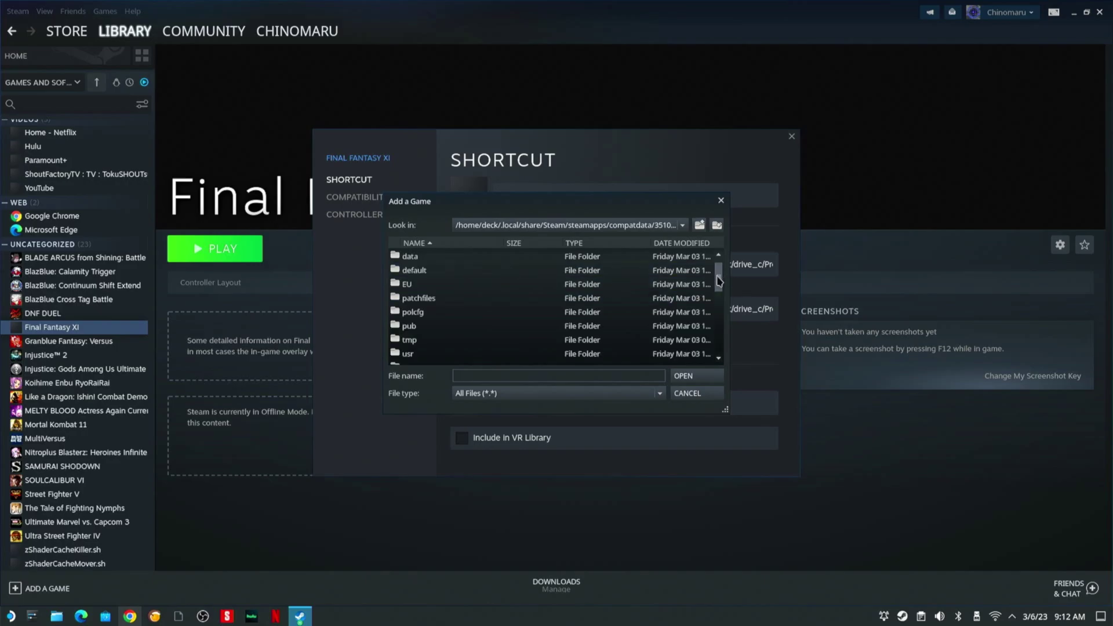
scroll(719, 280, "down", 1)
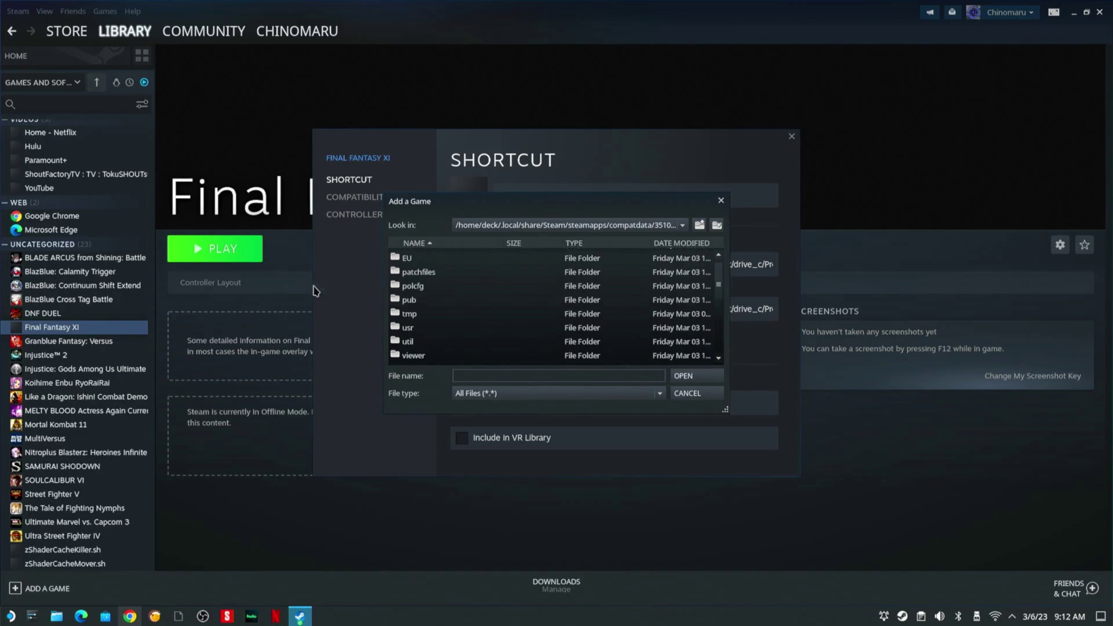
left_click(414, 290)
double_click(414, 290)
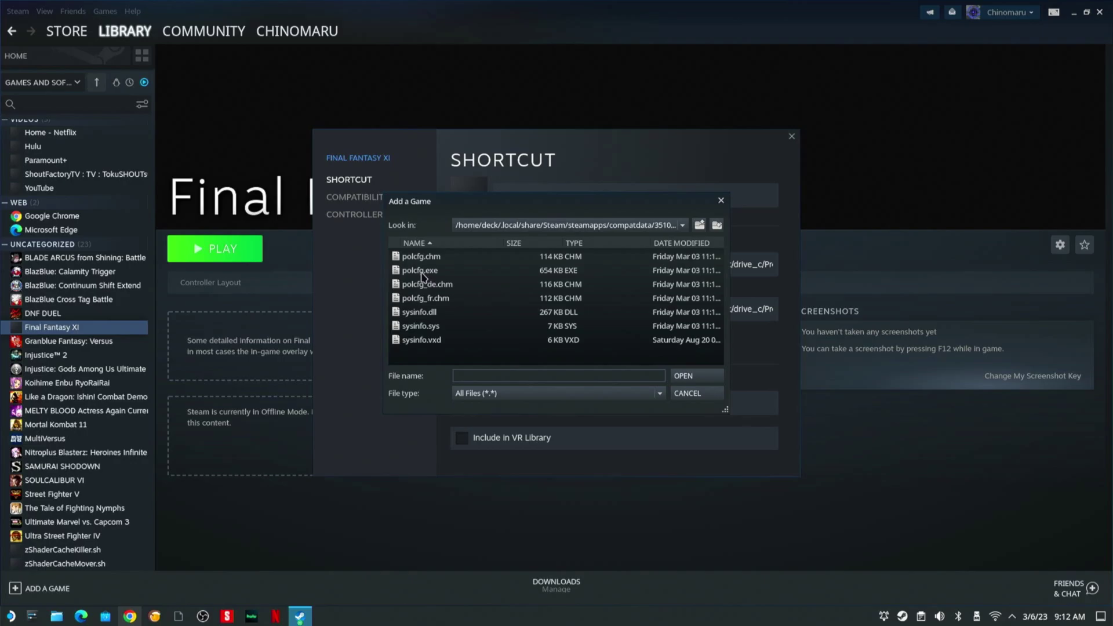
double_click(420, 272)
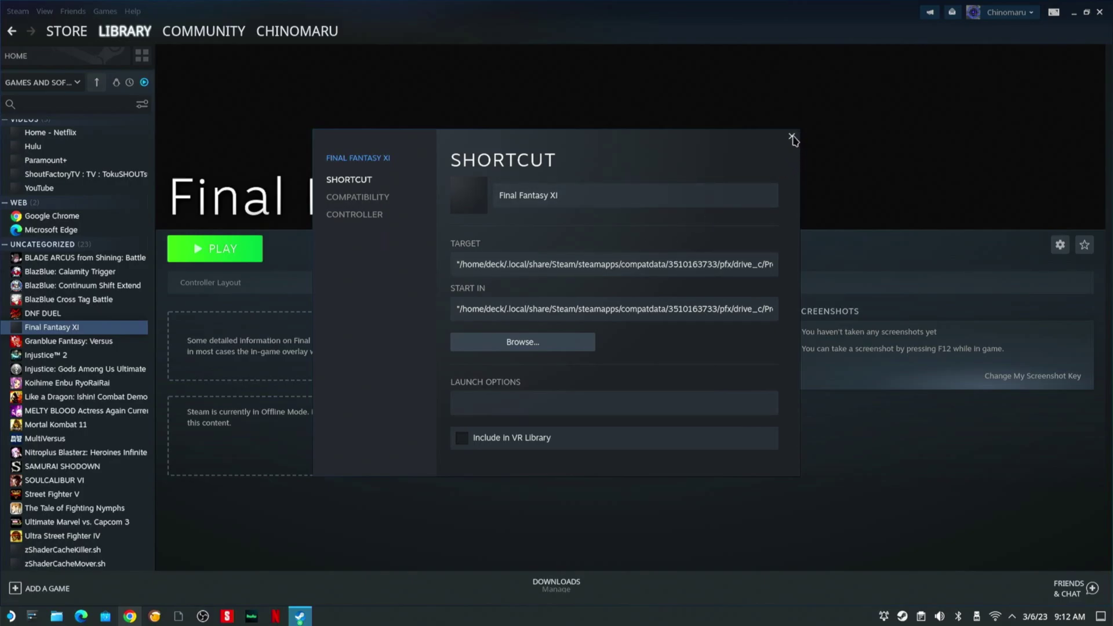
left_click(791, 137)
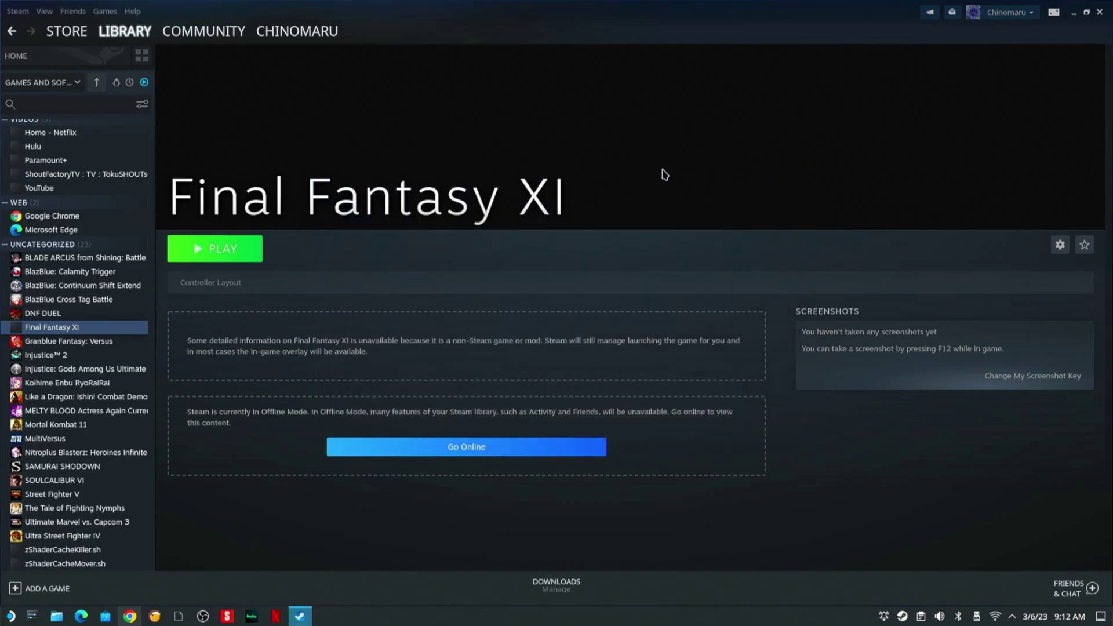
Launch the PlayOnline Viewer configuration, restore the default gamepad settings for the Xbox 360 controller, and accept the configuration.
left_click(236, 252)
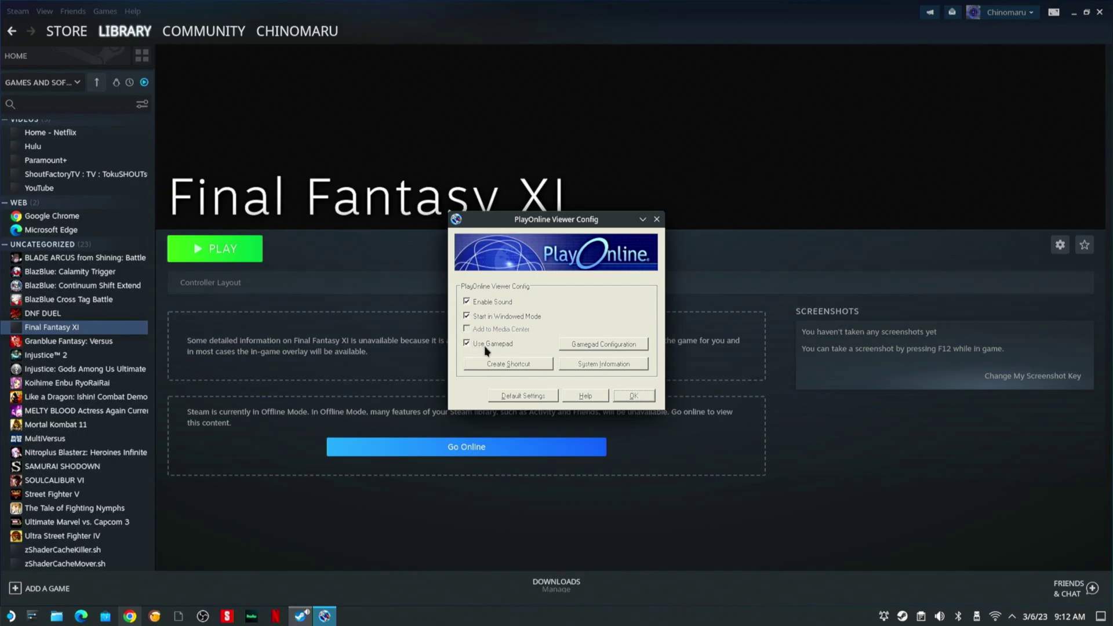
left_click(587, 346)
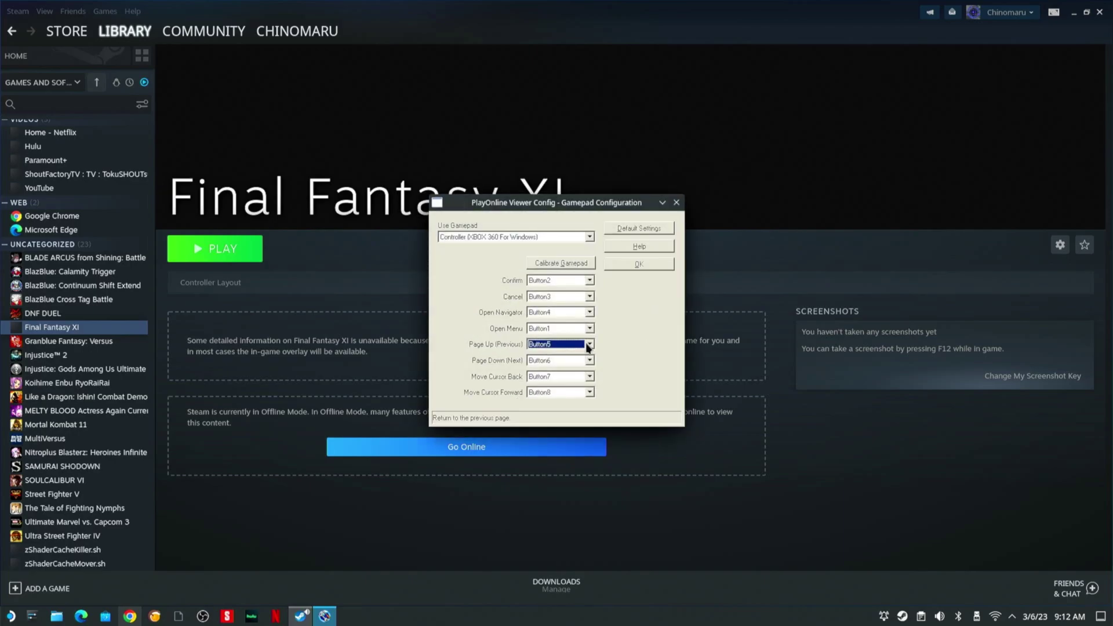
key("shift+Tab")
key("shift+Tab")
key("shift+Tab")
key("shift+Tab")
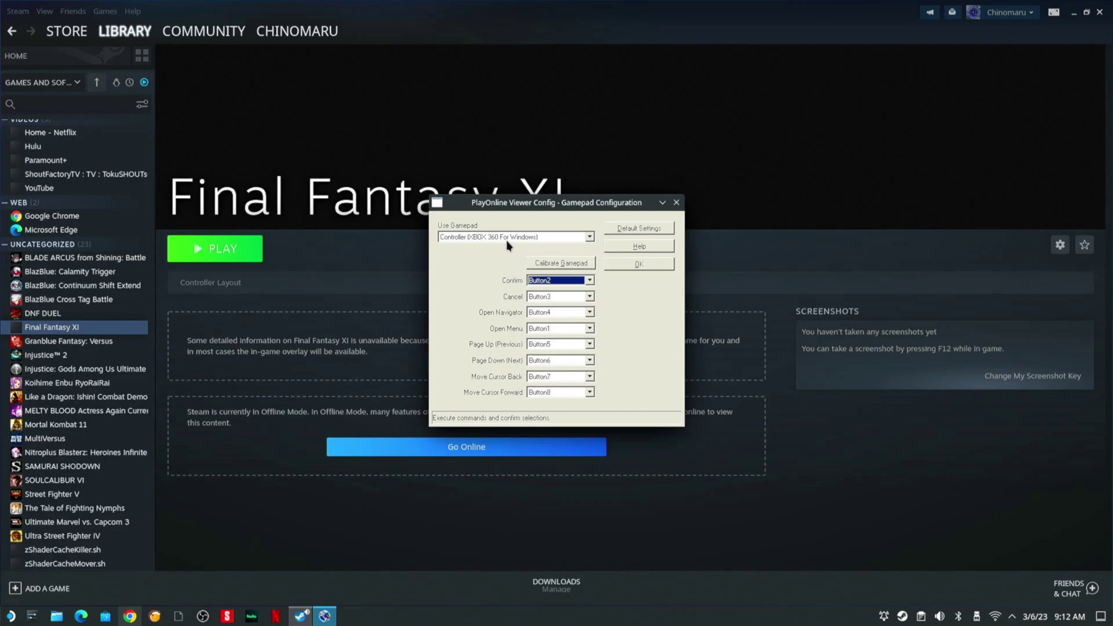
left_click(617, 229)
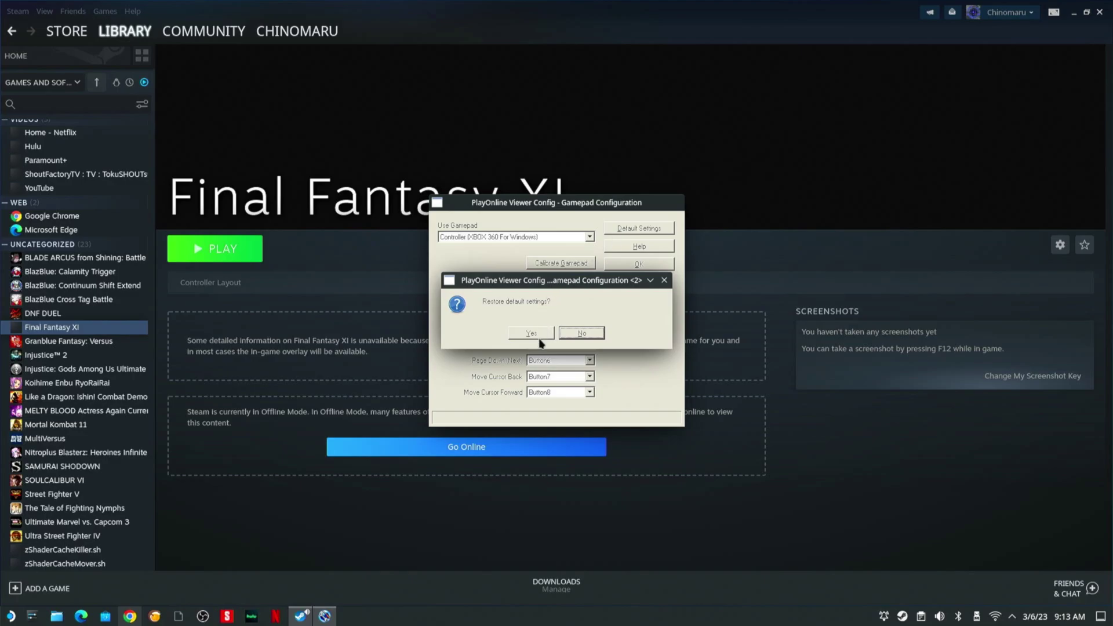
left_click(538, 332)
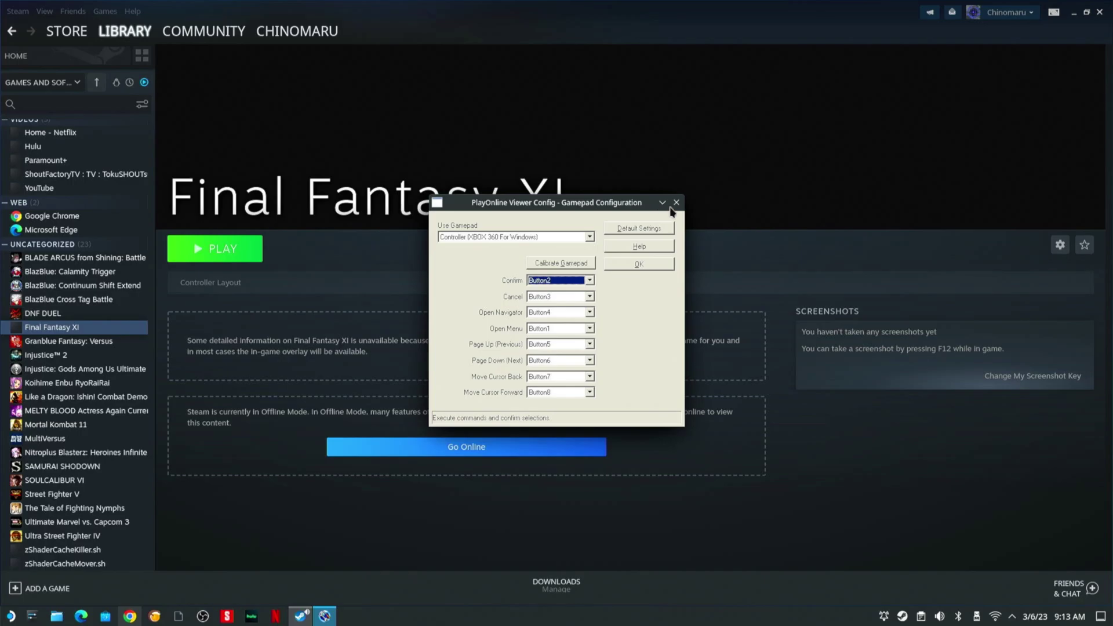
left_click(639, 263)
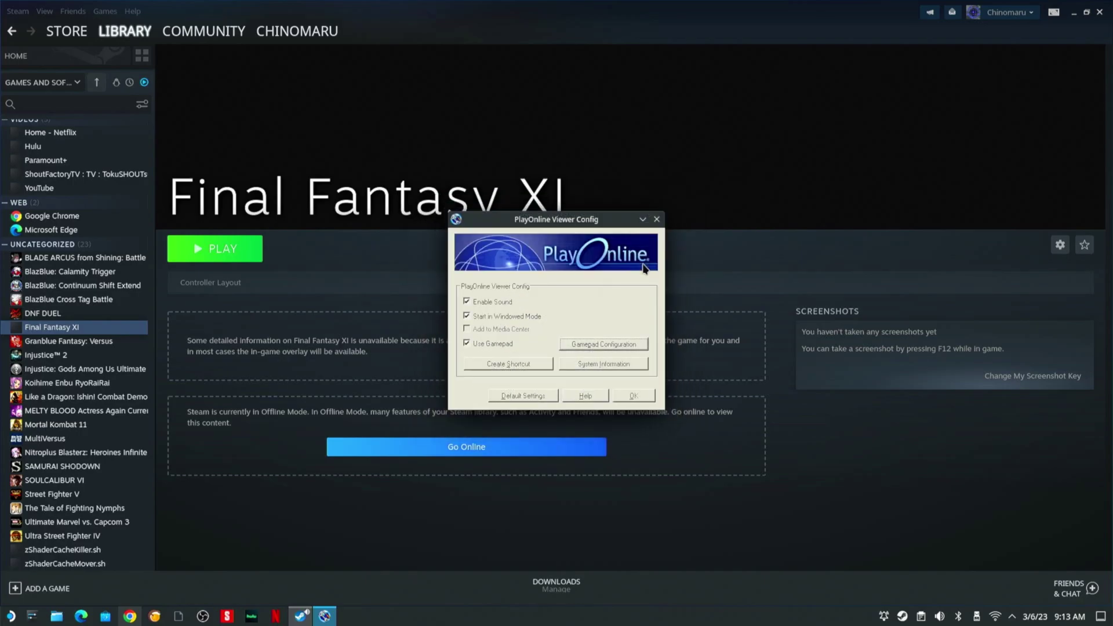
left_click(630, 396)
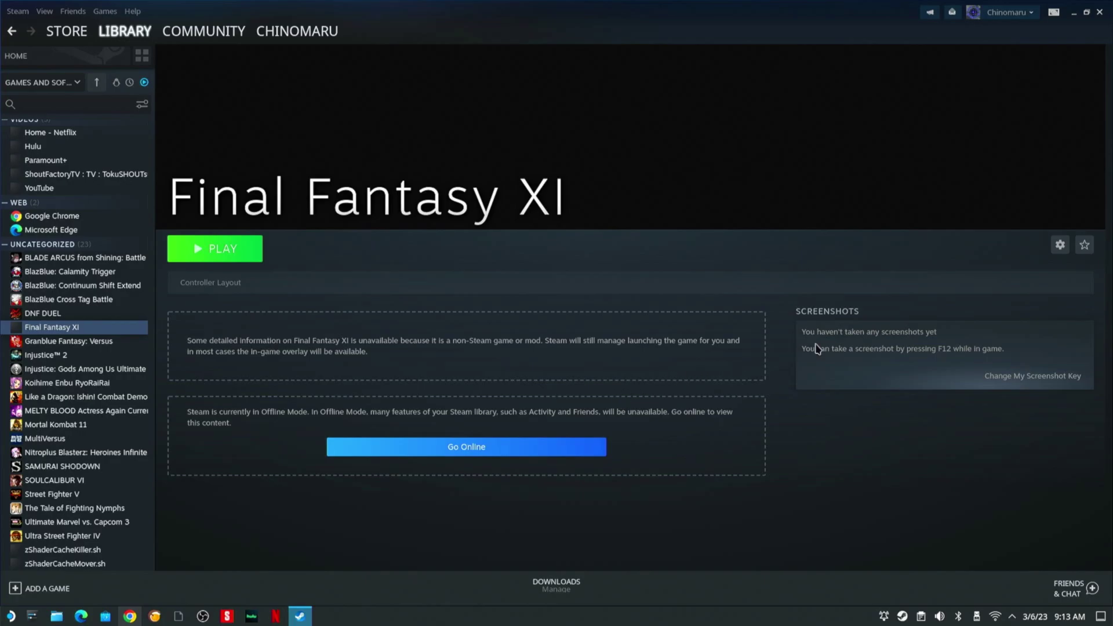
Change the Final Fantasy XI shortcut's target to FINAL FANTASY XI Config.exe in the ToolsUS folder of FINAL FANTASY XI.
left_click(1060, 244)
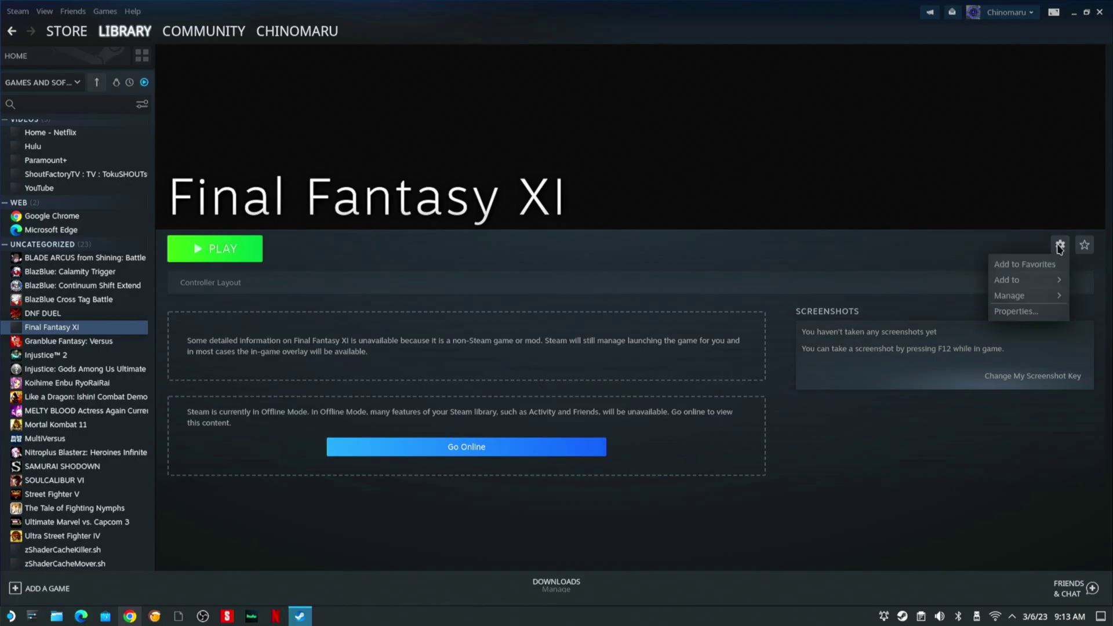
left_click(1020, 313)
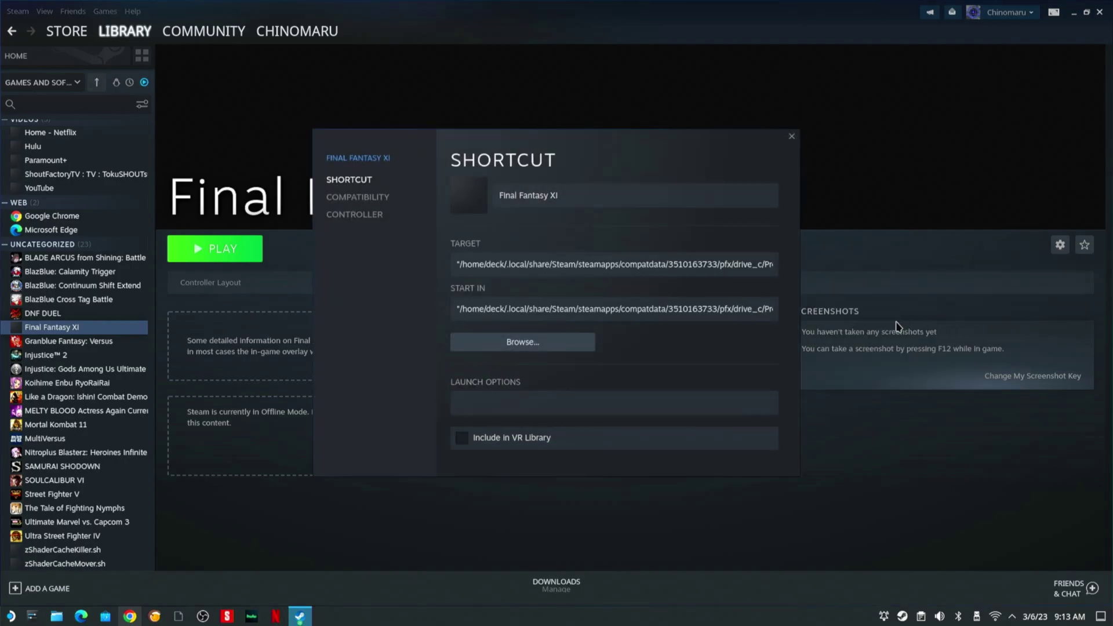
left_click(565, 348)
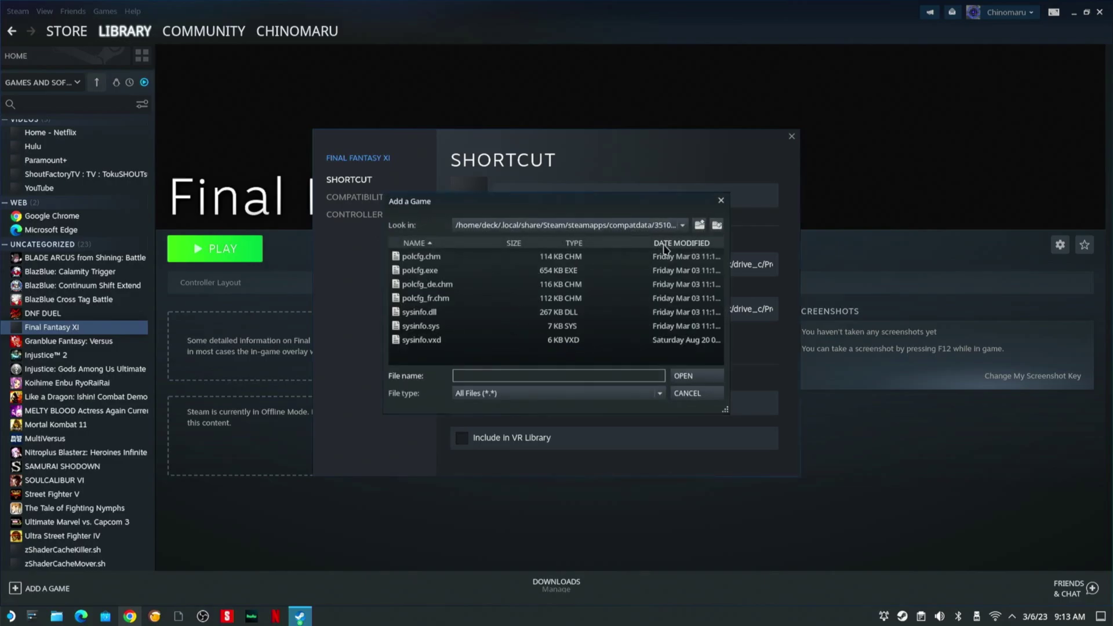
left_click(698, 228)
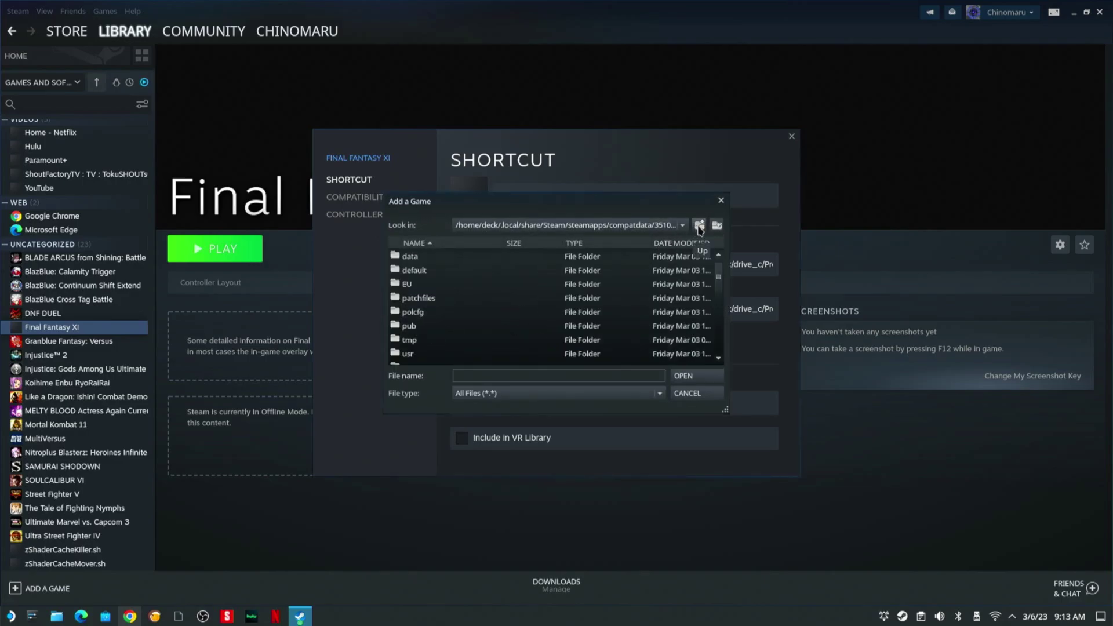
left_click(699, 229)
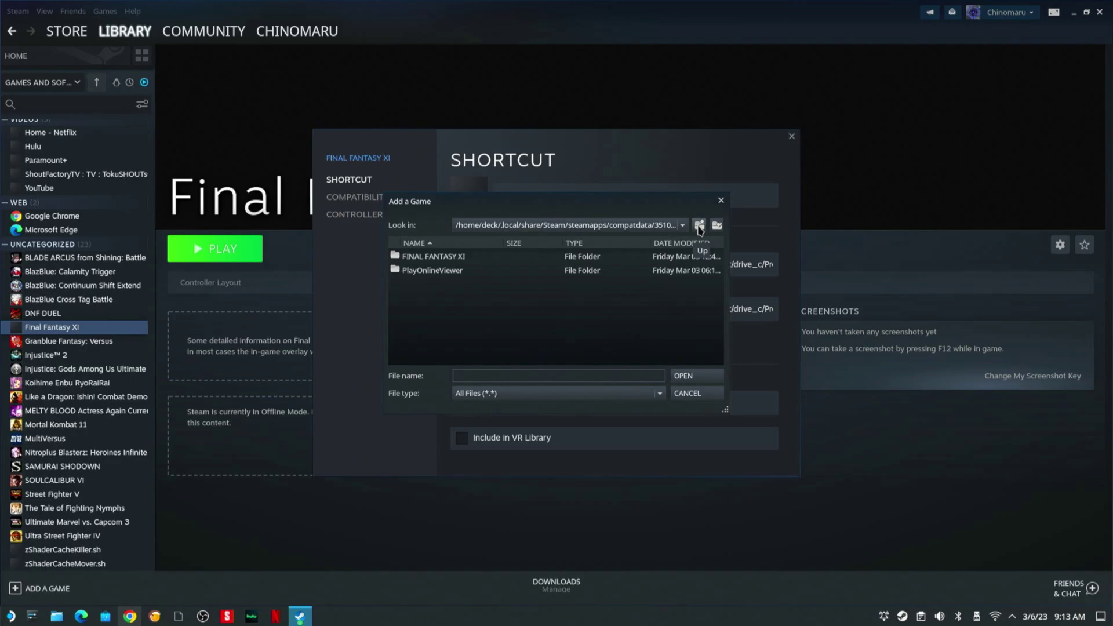
left_click(459, 258)
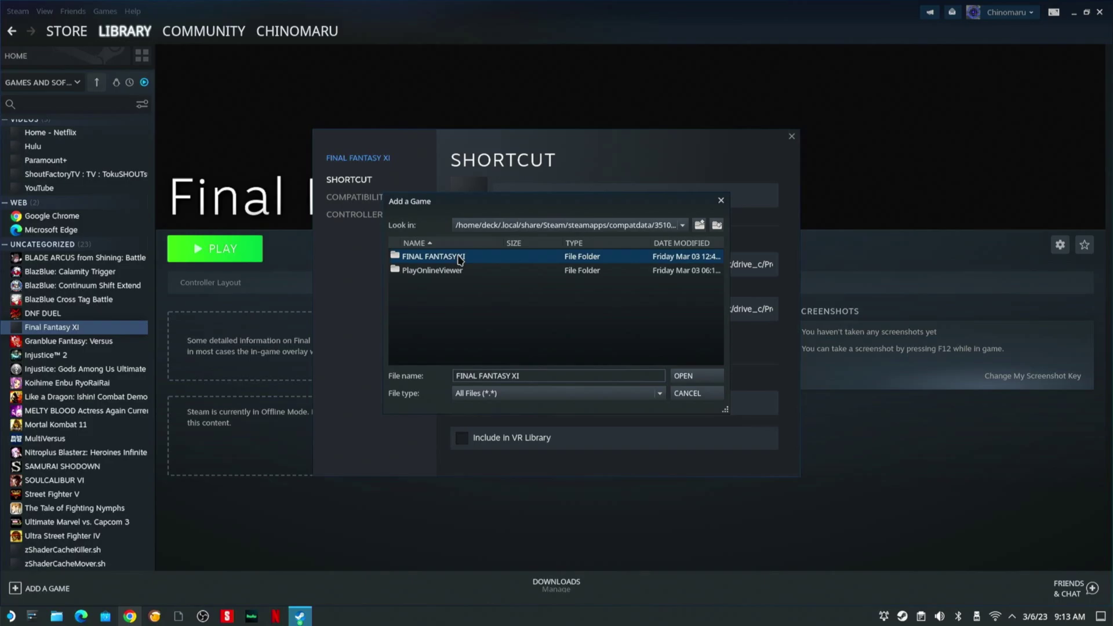
double_click(460, 258)
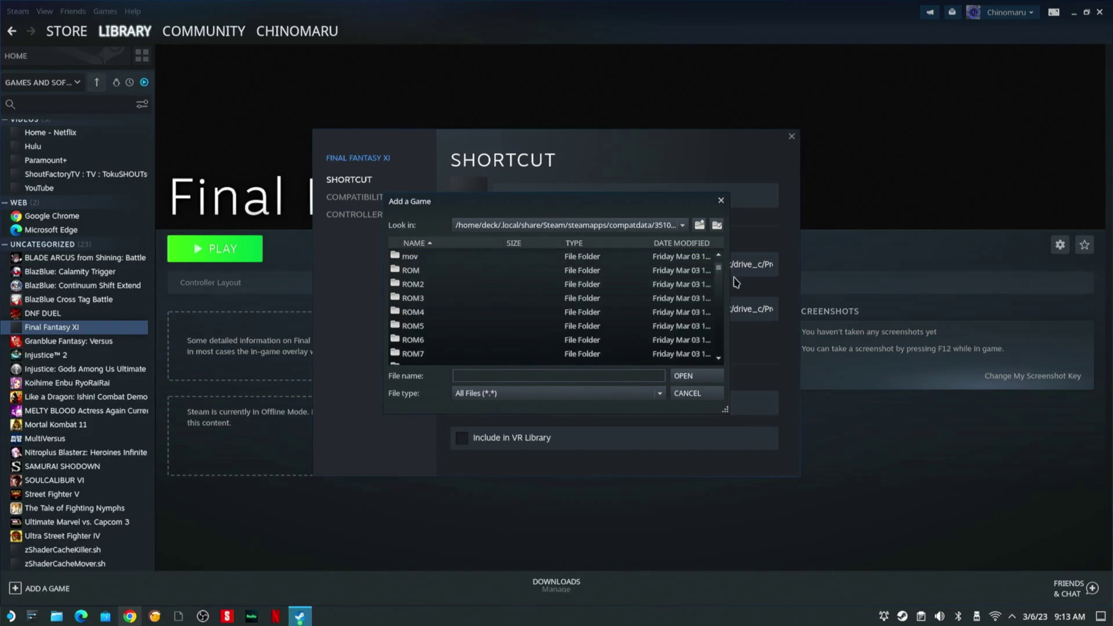
left_click_drag(719, 269, 720, 296)
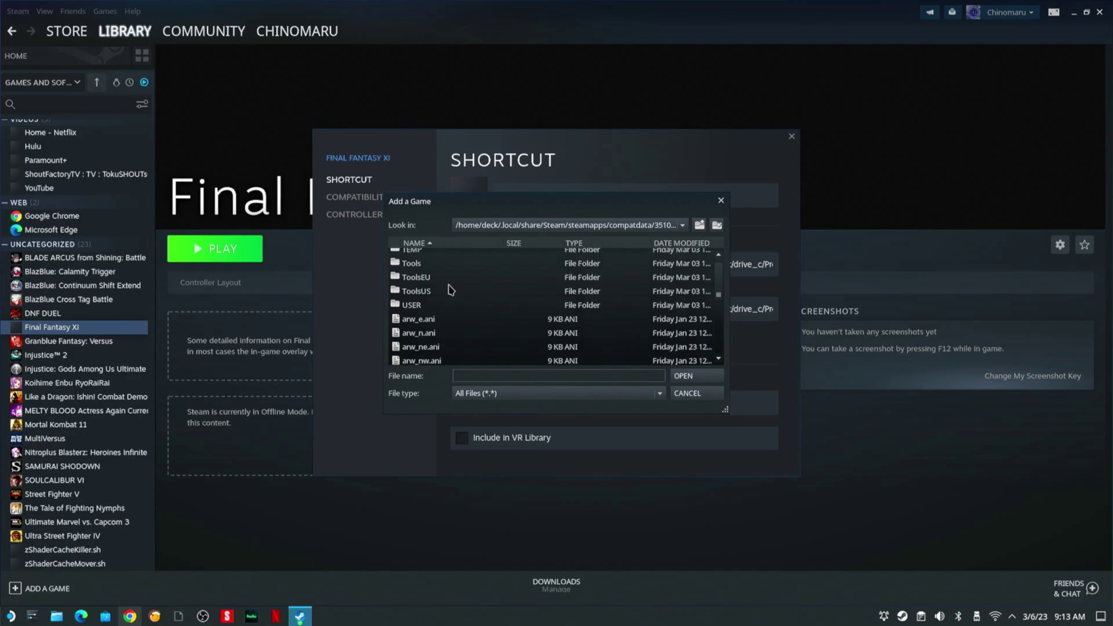
double_click(418, 292)
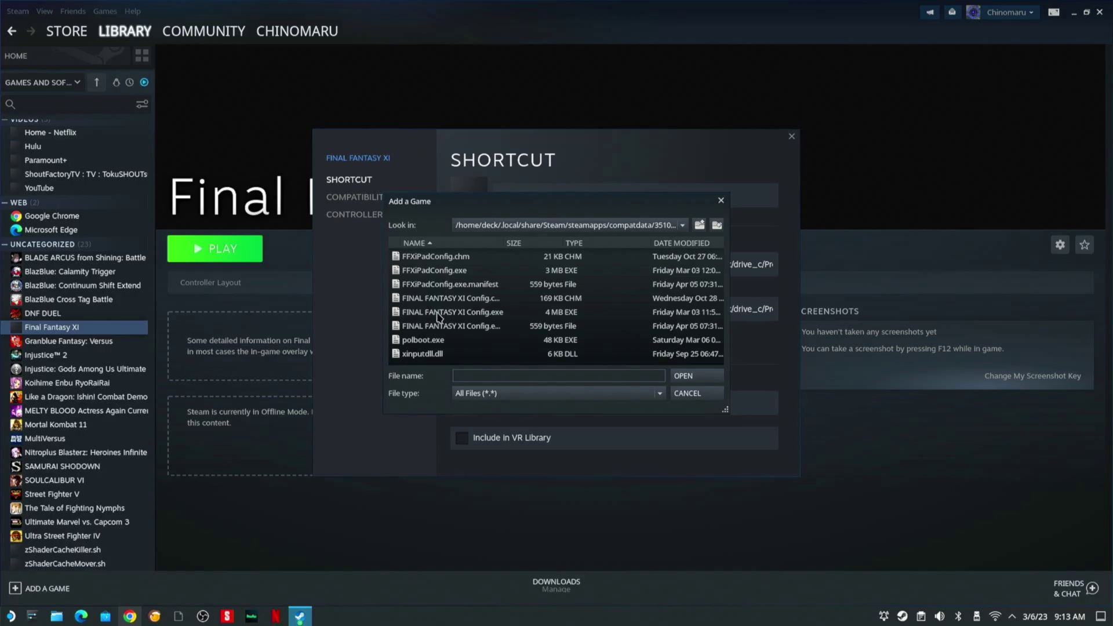
double_click(456, 313)
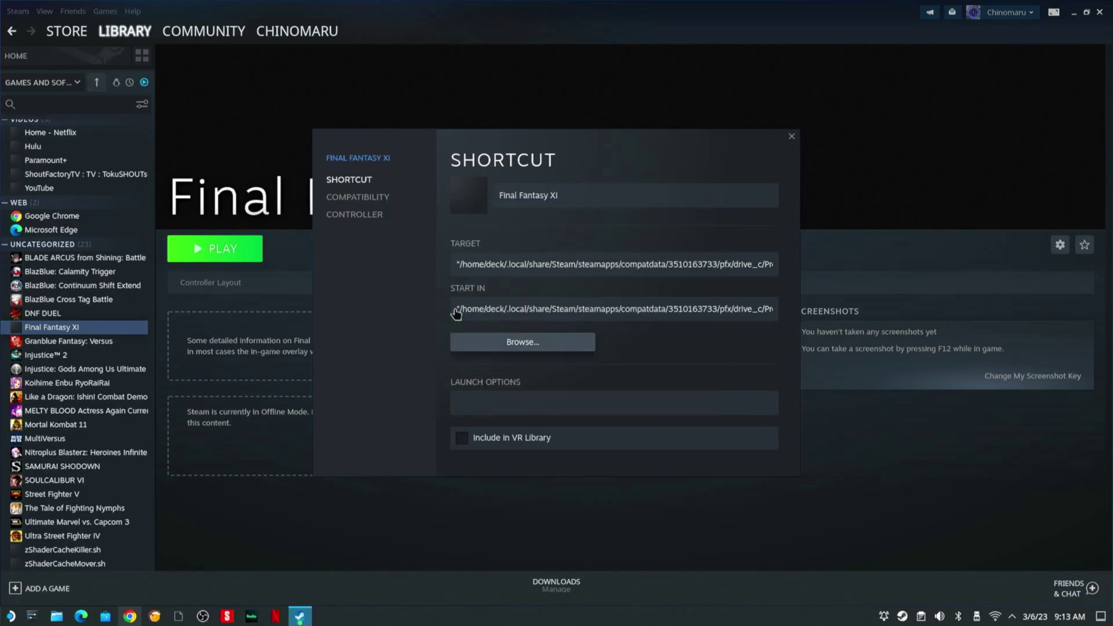
left_click(792, 137)
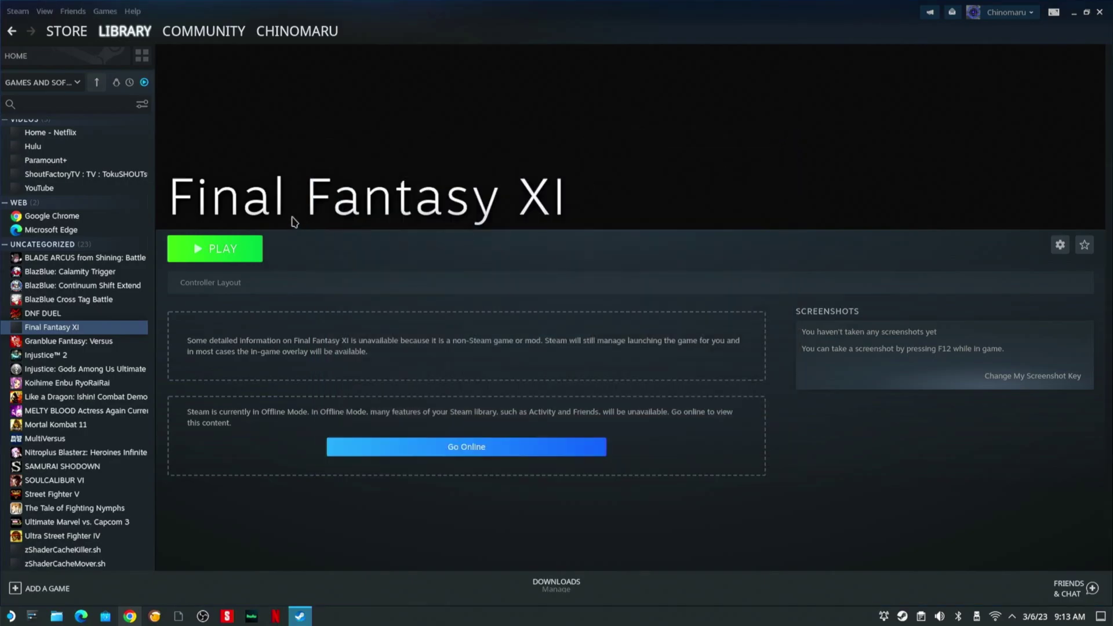
Launch the Final Fantasy XI configuration and set the screen resolution to 1280 x 800.
left_click(232, 257)
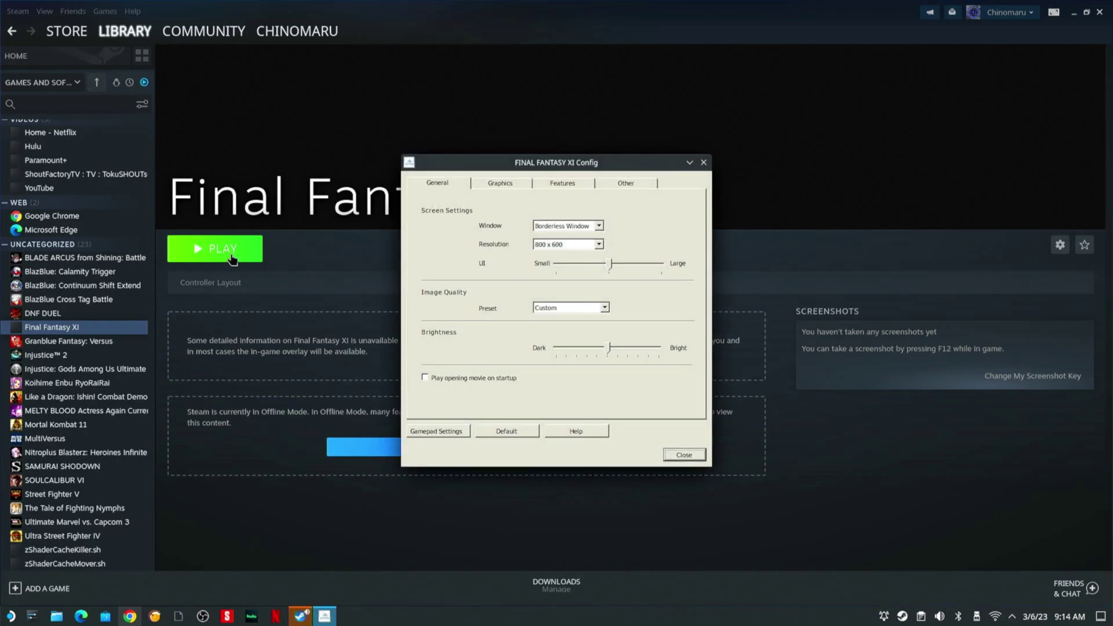
left_click(599, 252)
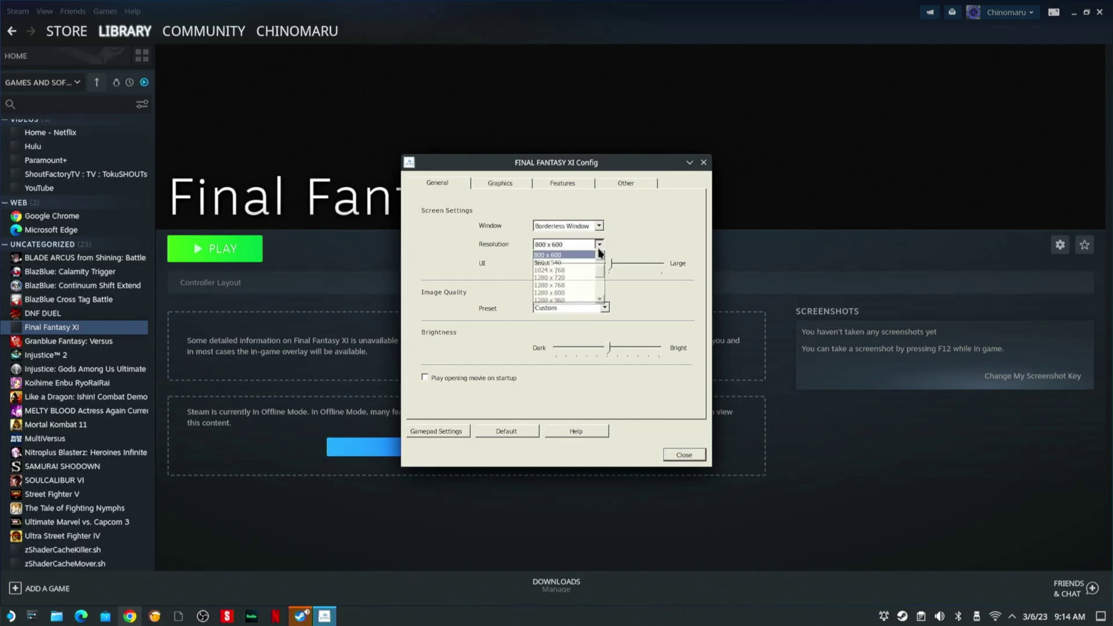
left_click(590, 294)
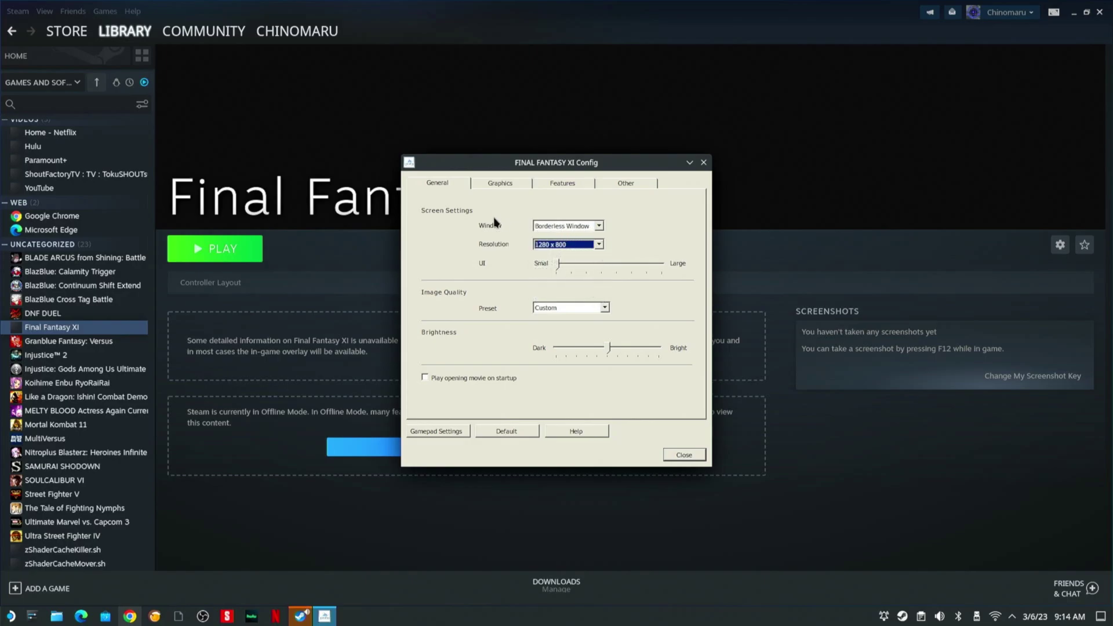
In the game's gamepad settings, keep the gamepad enabled, apply the predefined XInput setup and open the gamepad test.
left_click(450, 434)
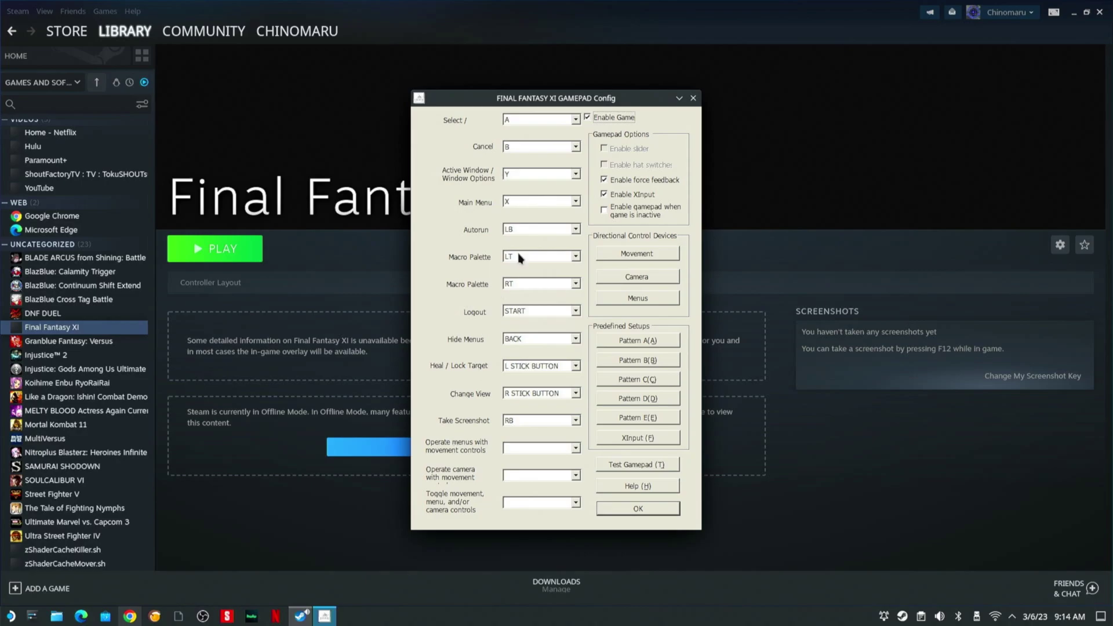
left_click(590, 115)
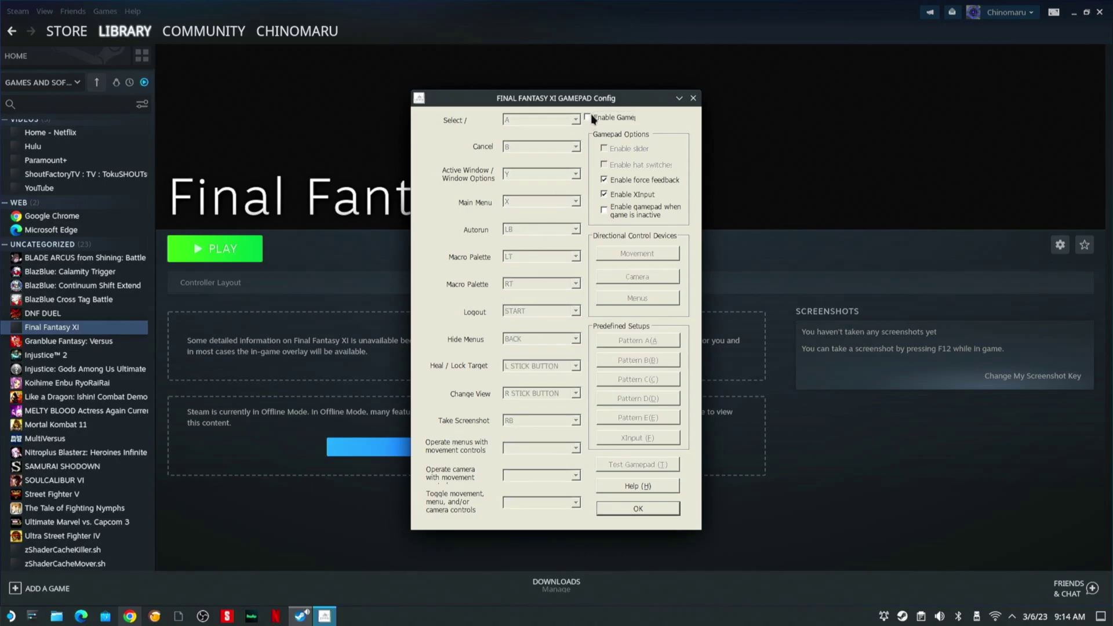
left_click(589, 115)
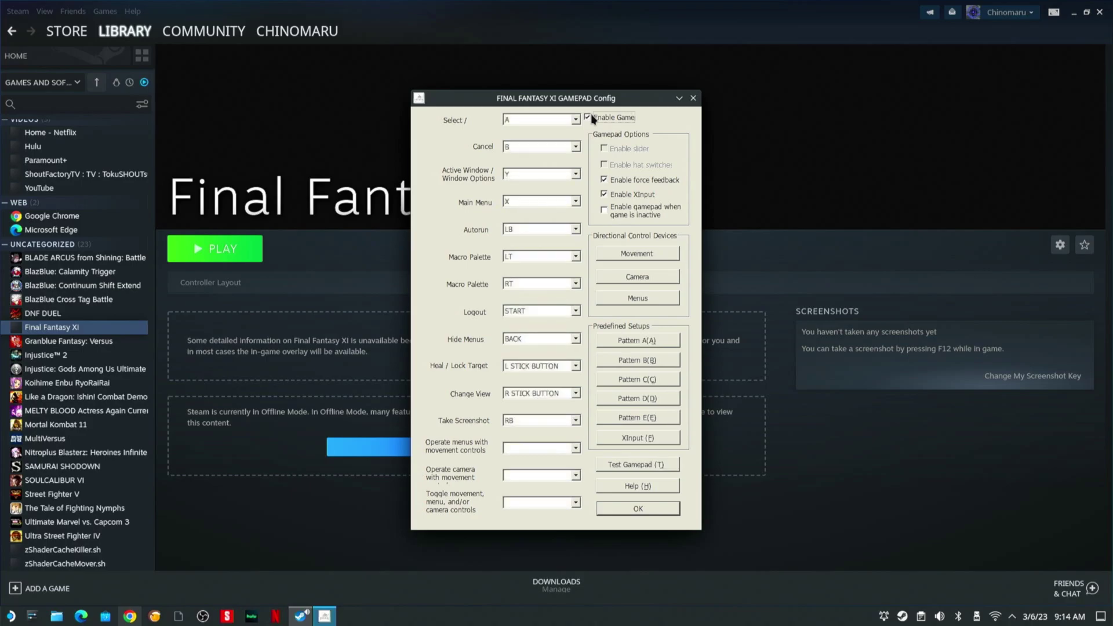
left_click(604, 194)
left_click(636, 438)
left_click(623, 465)
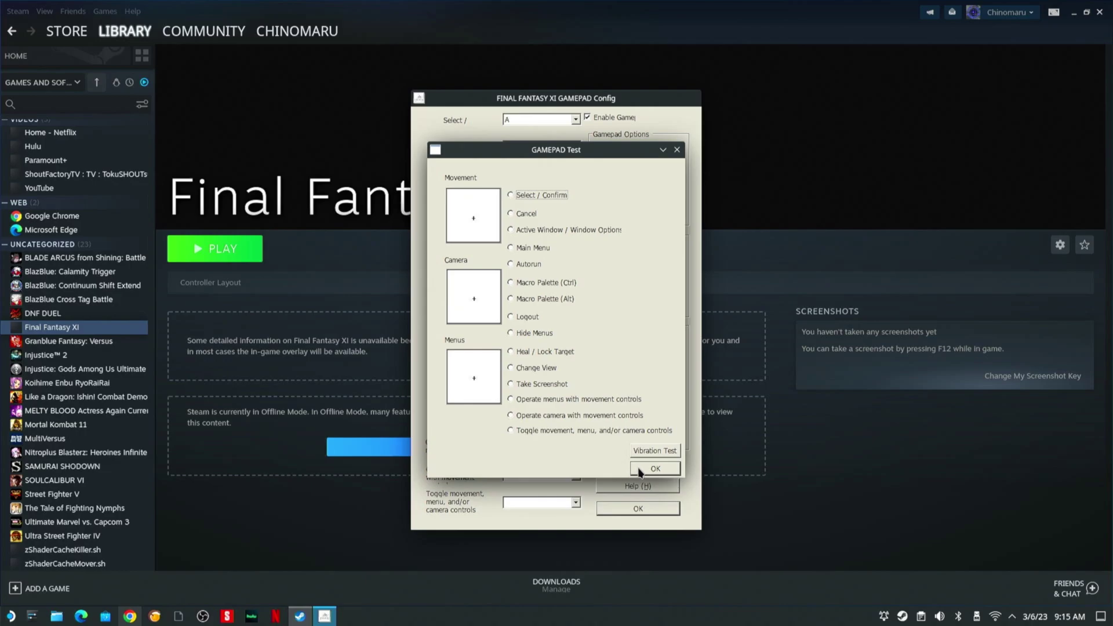
Close the gamepad test, accept the gamepad settings, and save the Final Fantasy XI configuration on closing it.
left_click(641, 469)
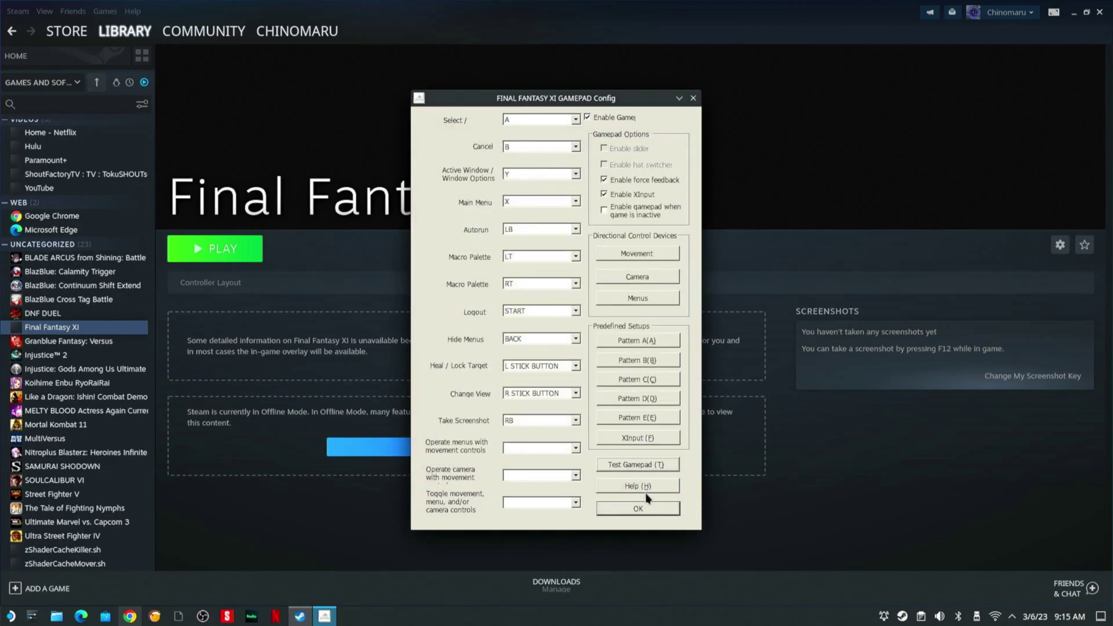
left_click(646, 509)
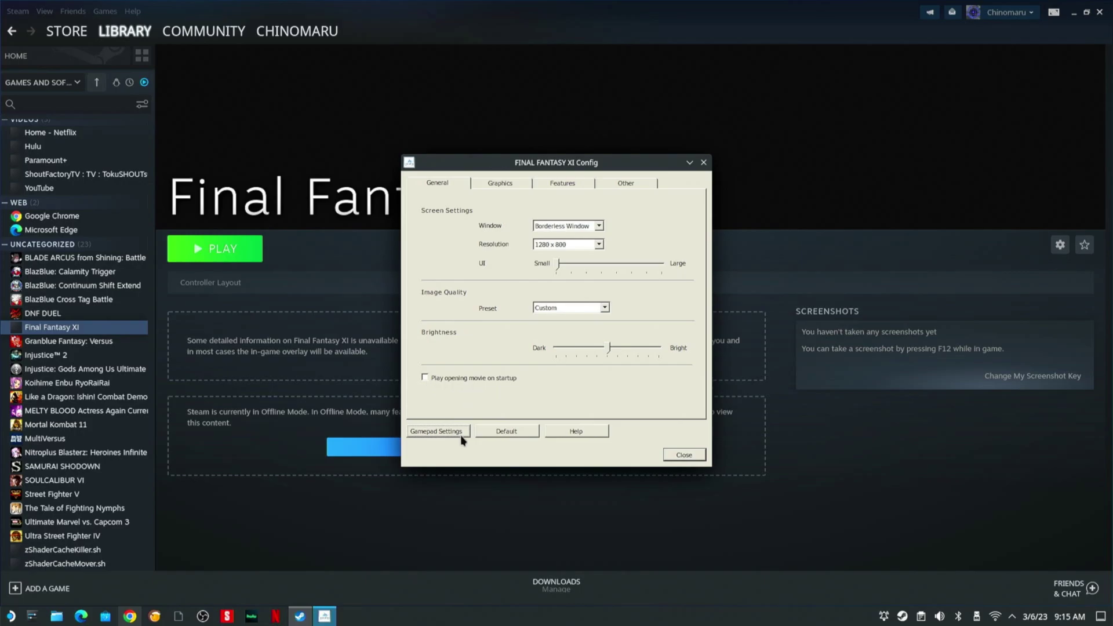
left_click(679, 456)
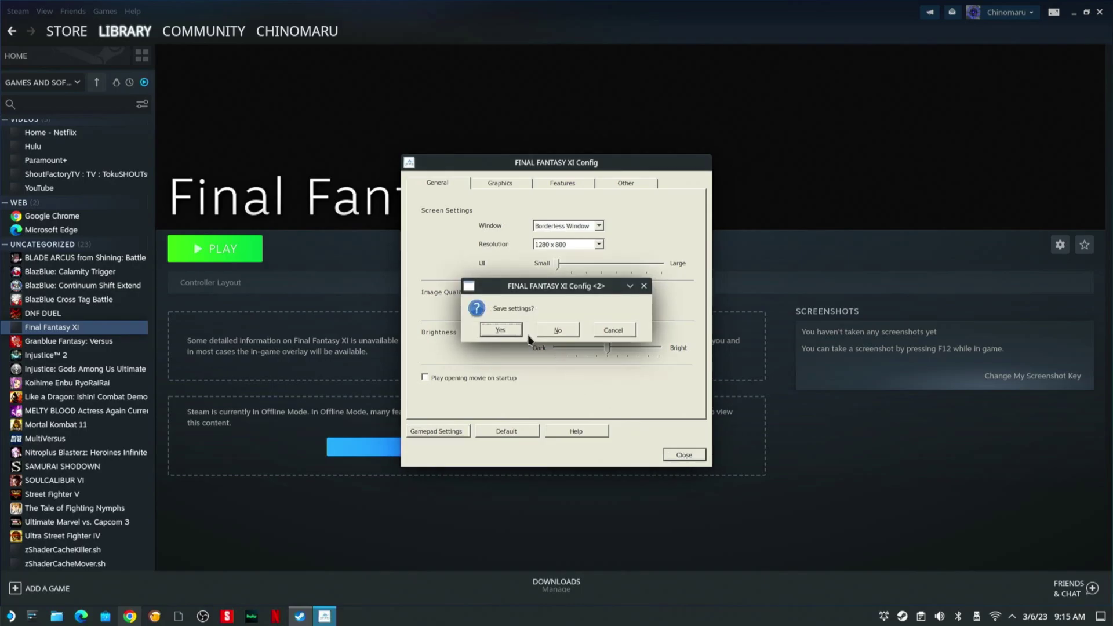
left_click(513, 329)
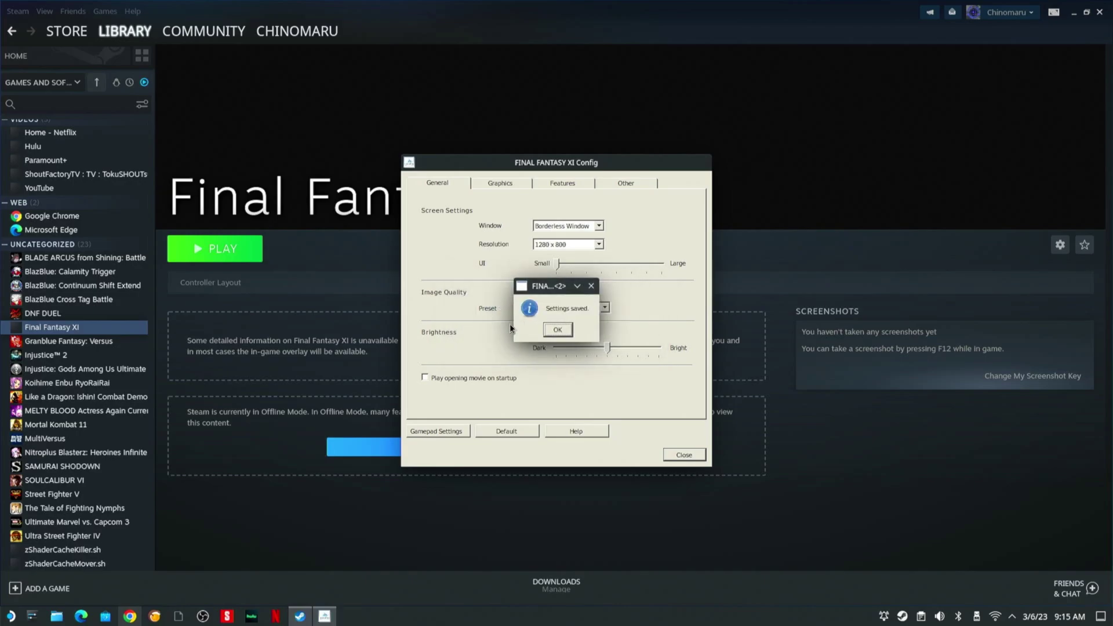
left_click(555, 330)
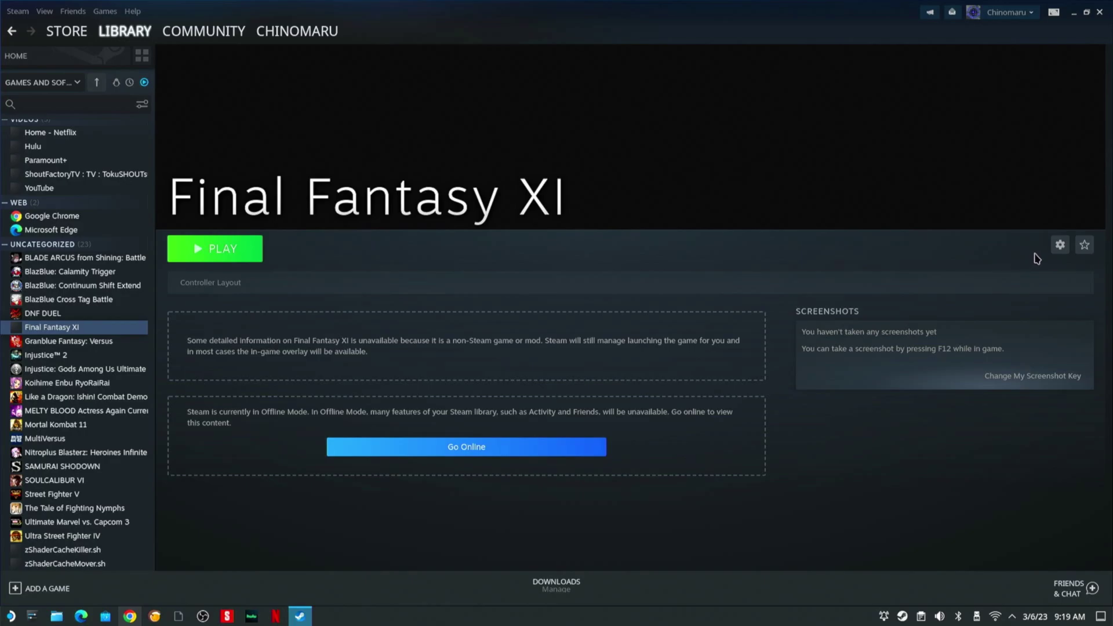
Change the Final Fantasy XI shortcut's target to pol.exe in the PlayOnlineViewer folder and close its properties.
left_click(1057, 246)
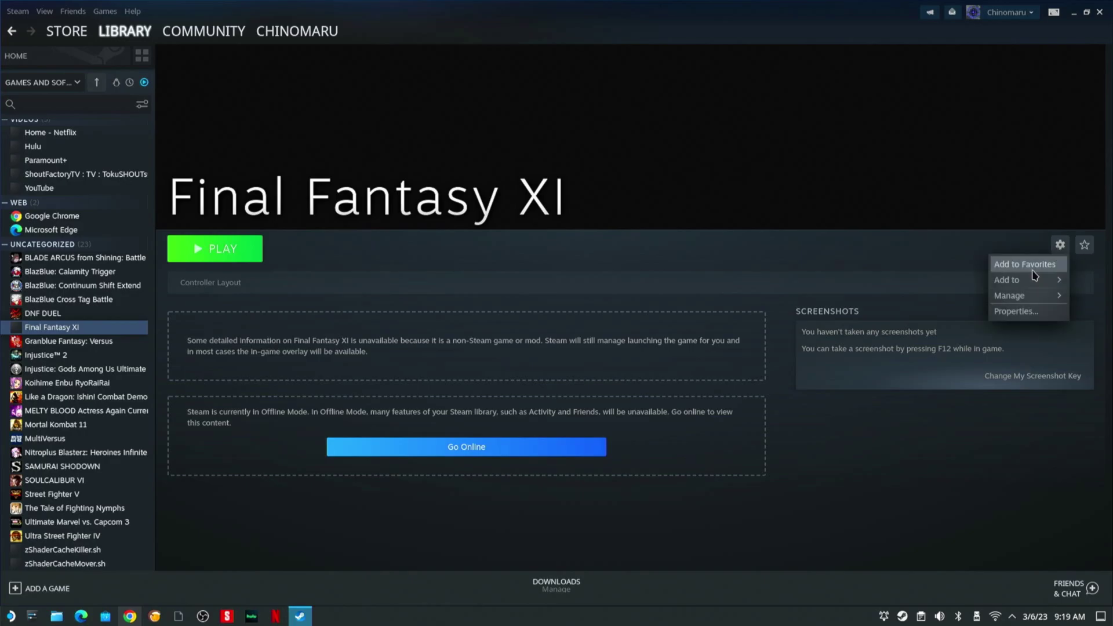
left_click(1030, 313)
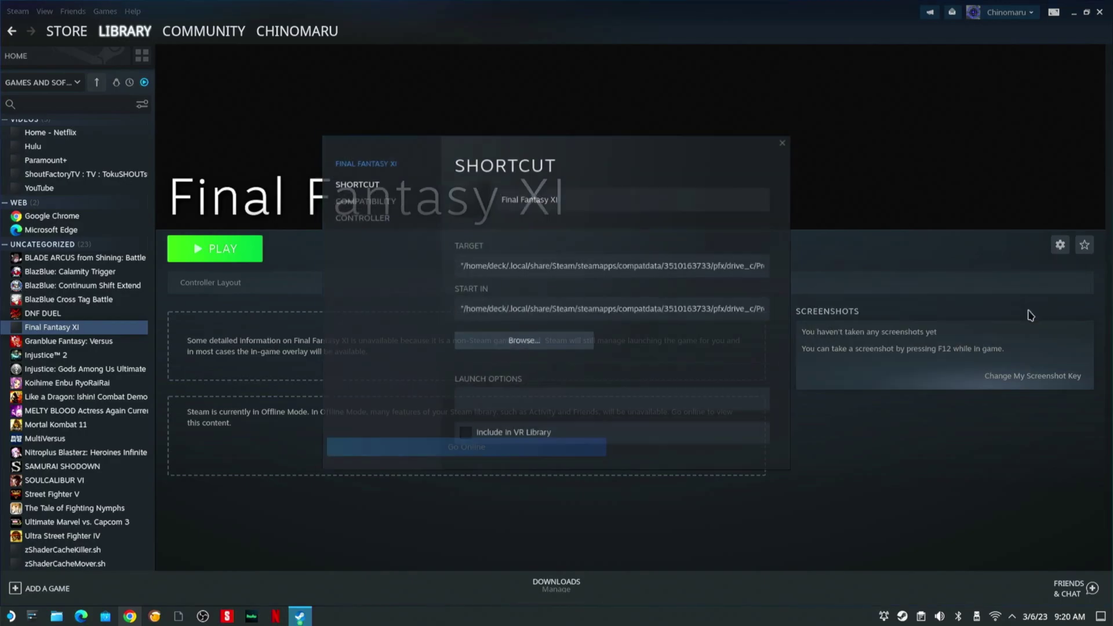
left_click(575, 346)
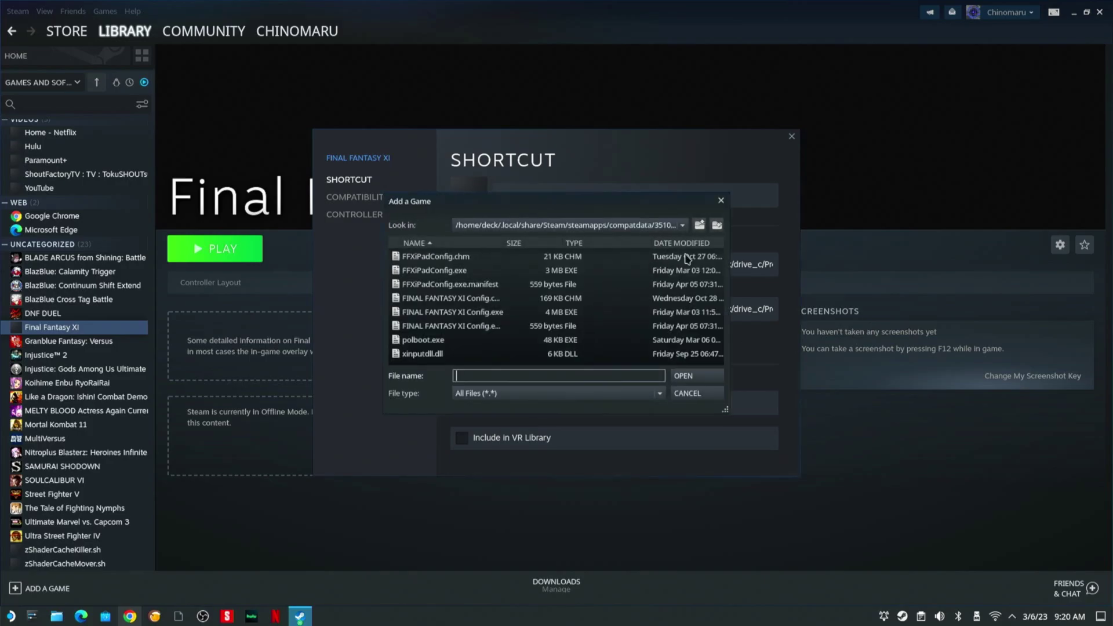
left_click(698, 226)
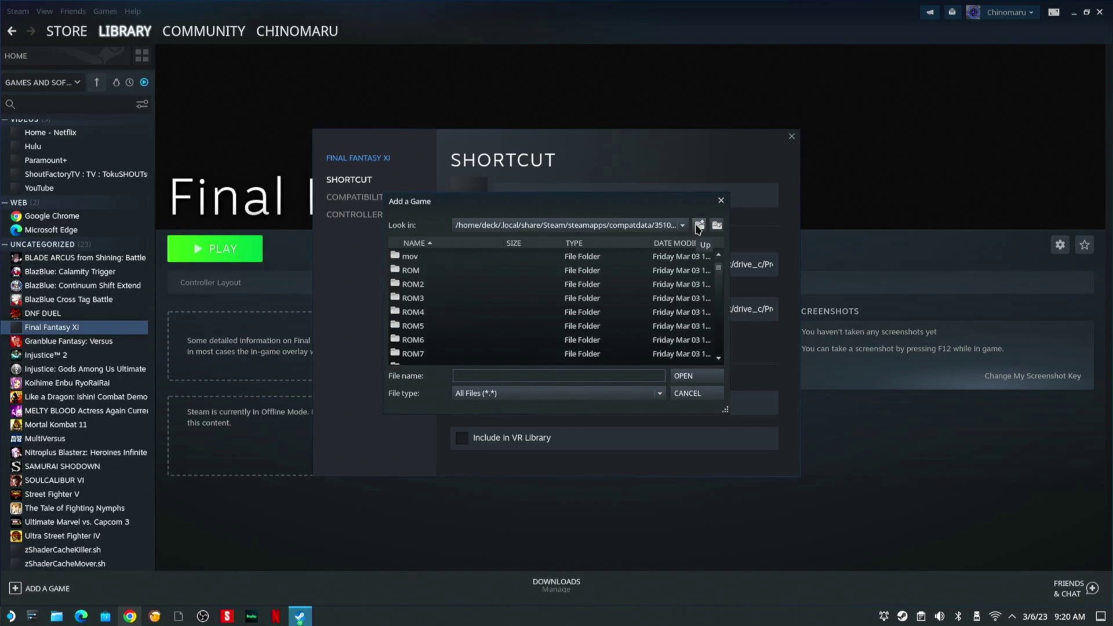
left_click(699, 227)
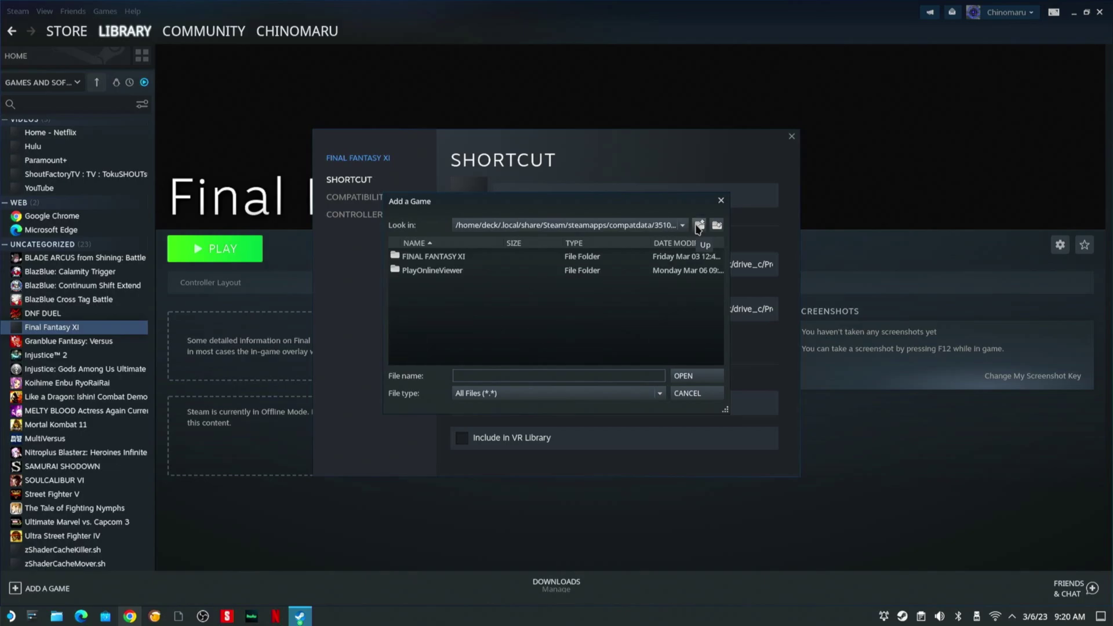
double_click(457, 277)
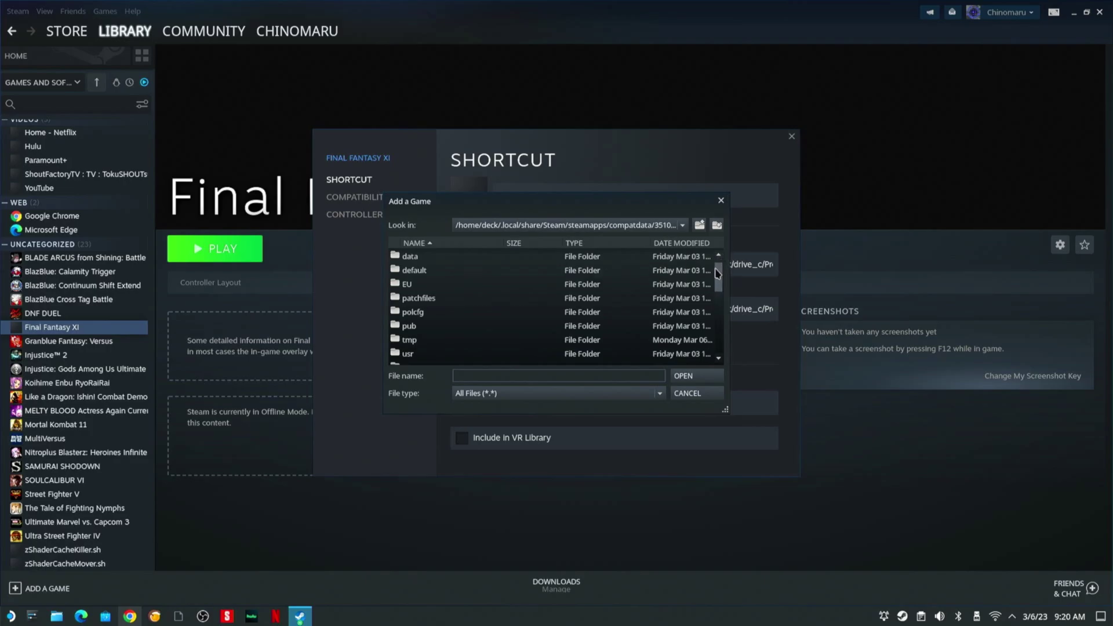
left_click_drag(718, 282, 744, 341)
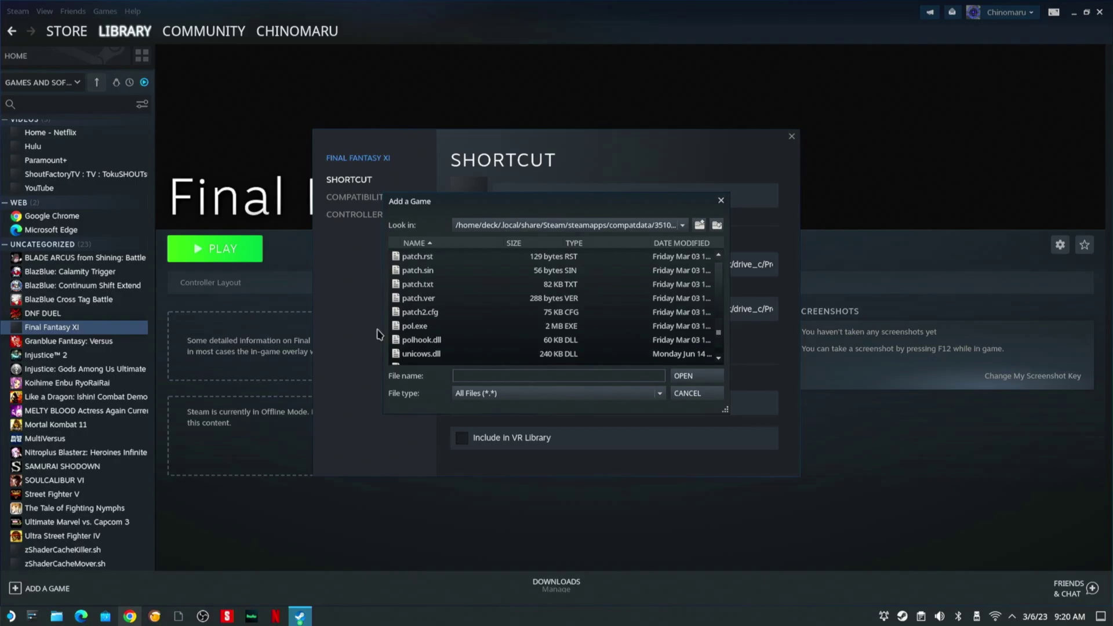
double_click(404, 328)
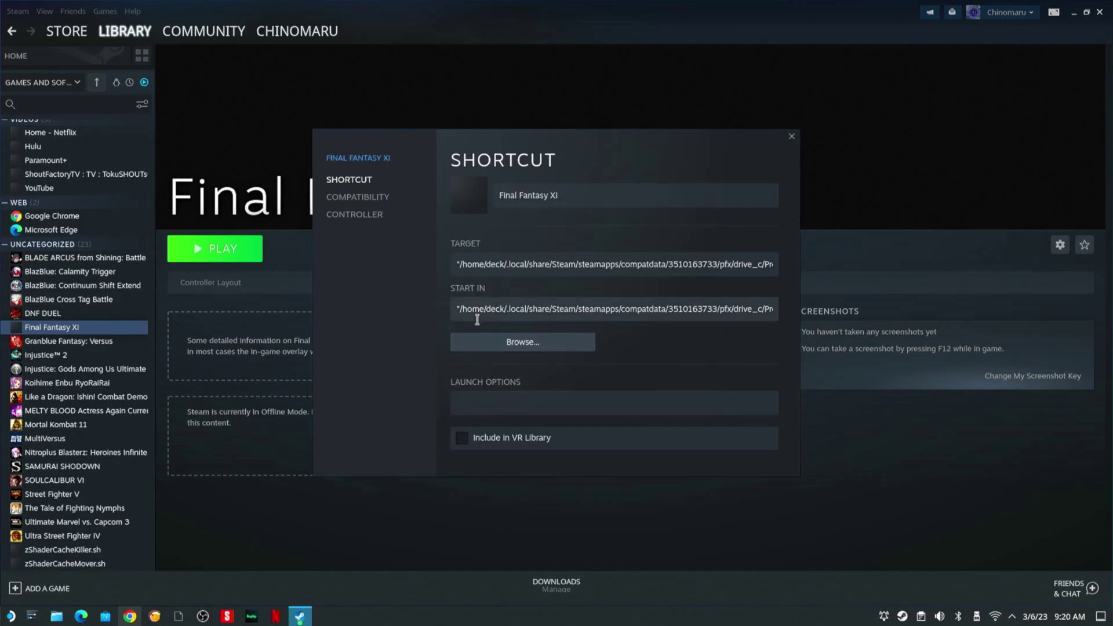
left_click(792, 139)
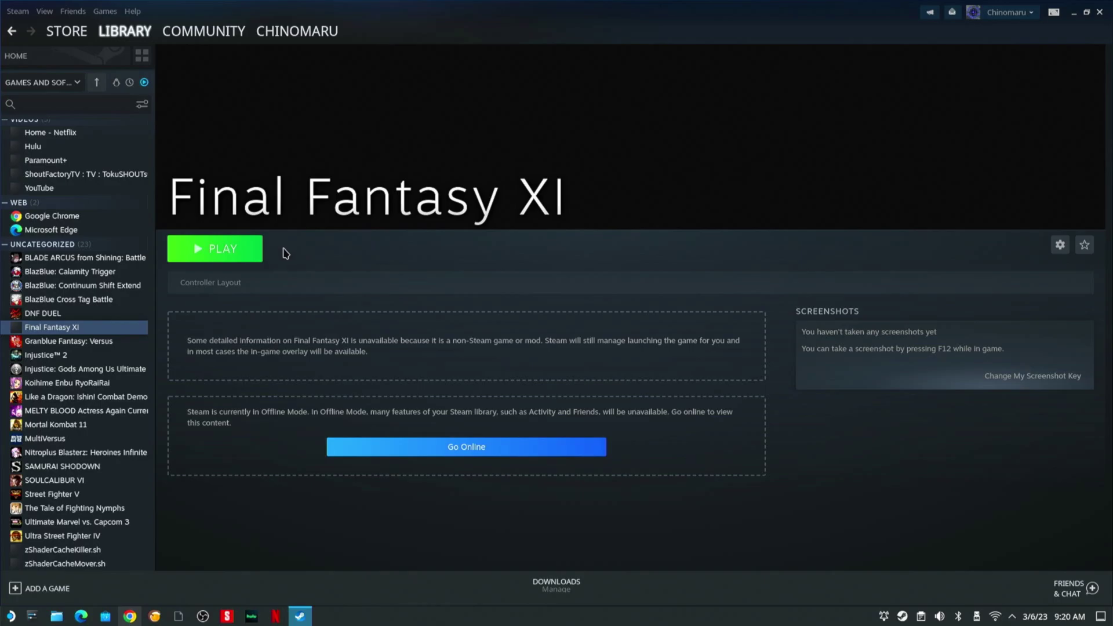
Launch Final Fantasy XI through its shortcut and cancel the Connect to PlayOnline login dialog.
left_click(245, 255)
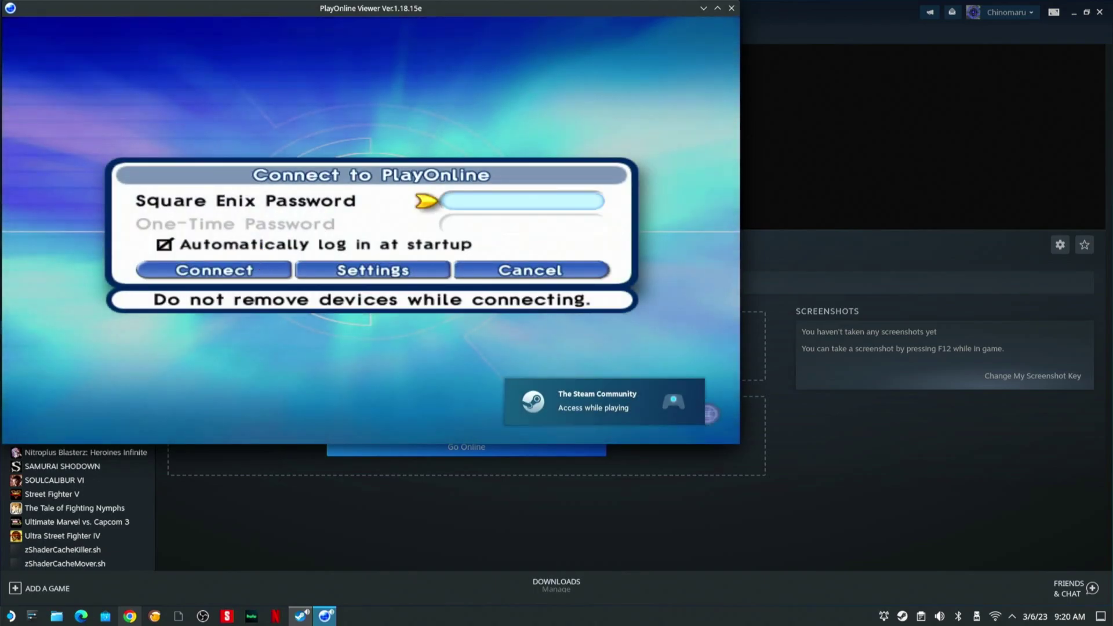
key("Right")
key("Right")
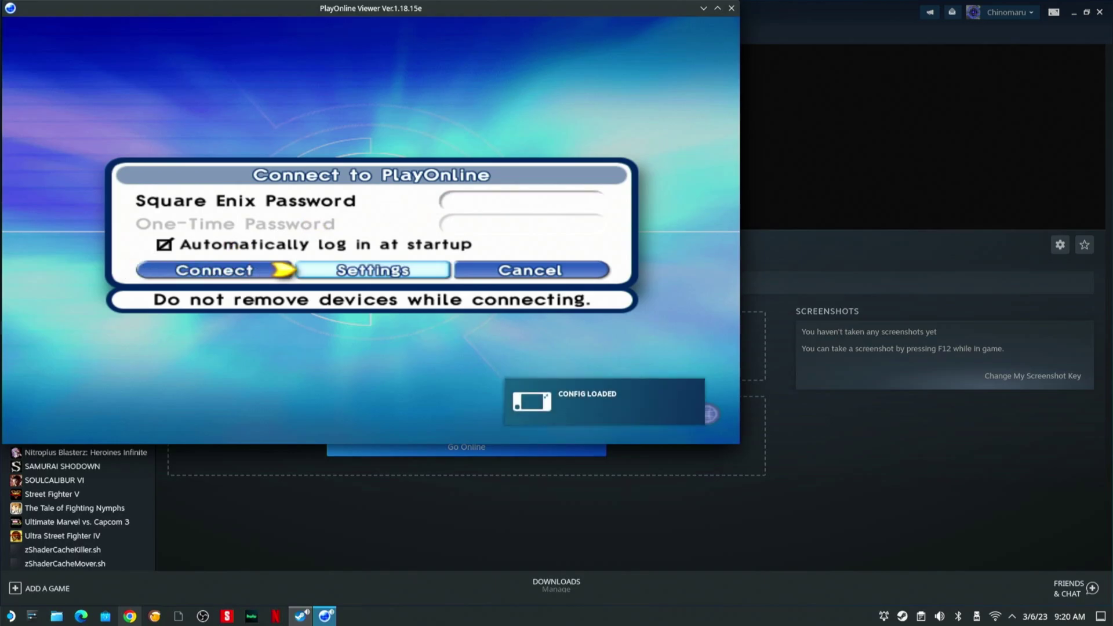
key("Return")
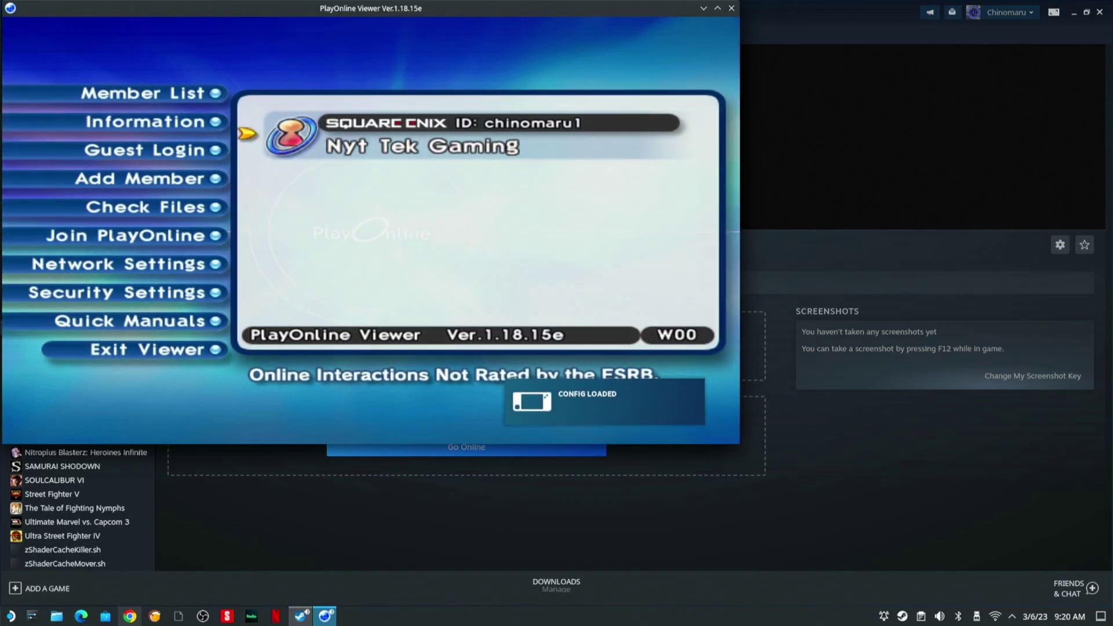
Test menu navigation by moving the selection down the PlayOnline Viewer's main menu to Security Settings.
key("Up")
key("Down")
key("Down")
key("Down")
key("Down")
key("Down")
key("Down")
key("Down")
key("Down")
key("Down")
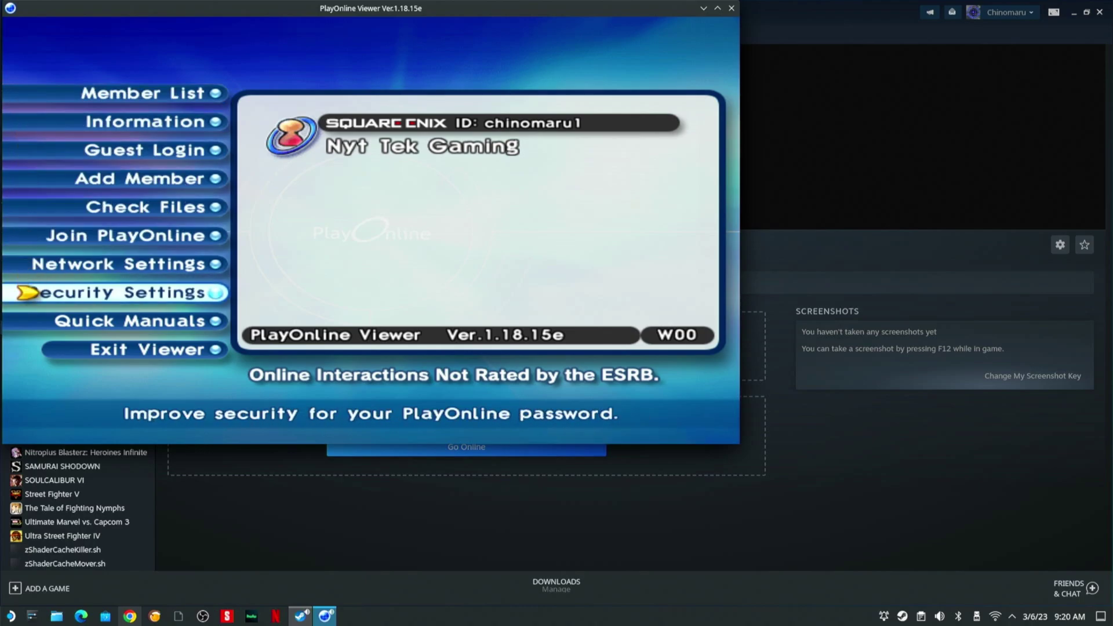